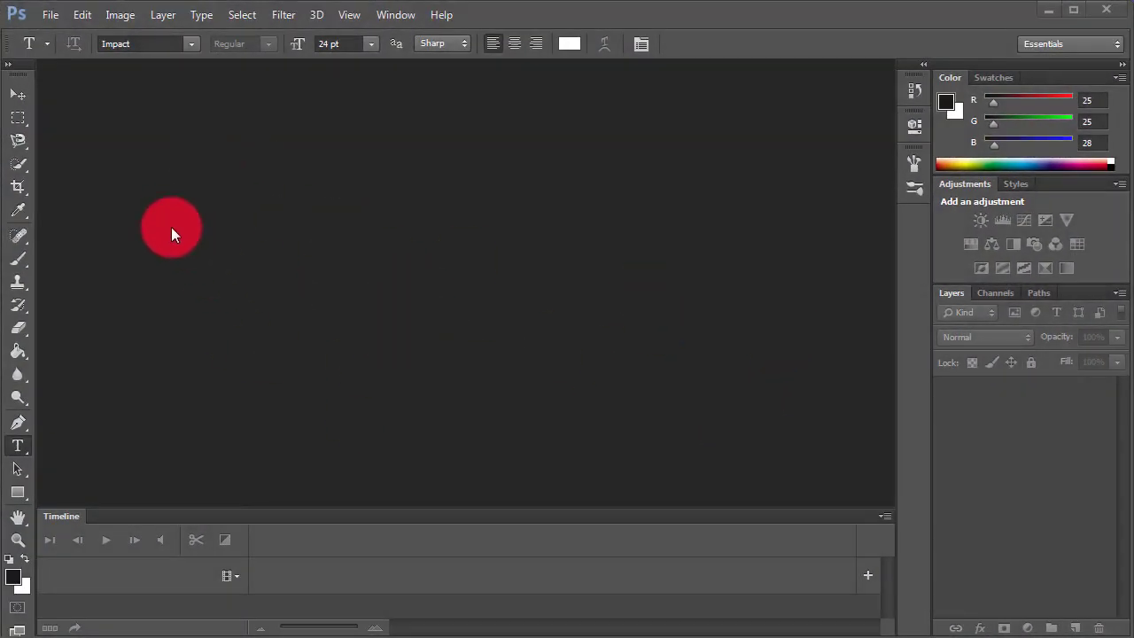
# Create a new RGB document from the 3.5 in X 2 in preset with a resolution of 300 pixels/inch and white background.
pyautogui.click(51, 16)
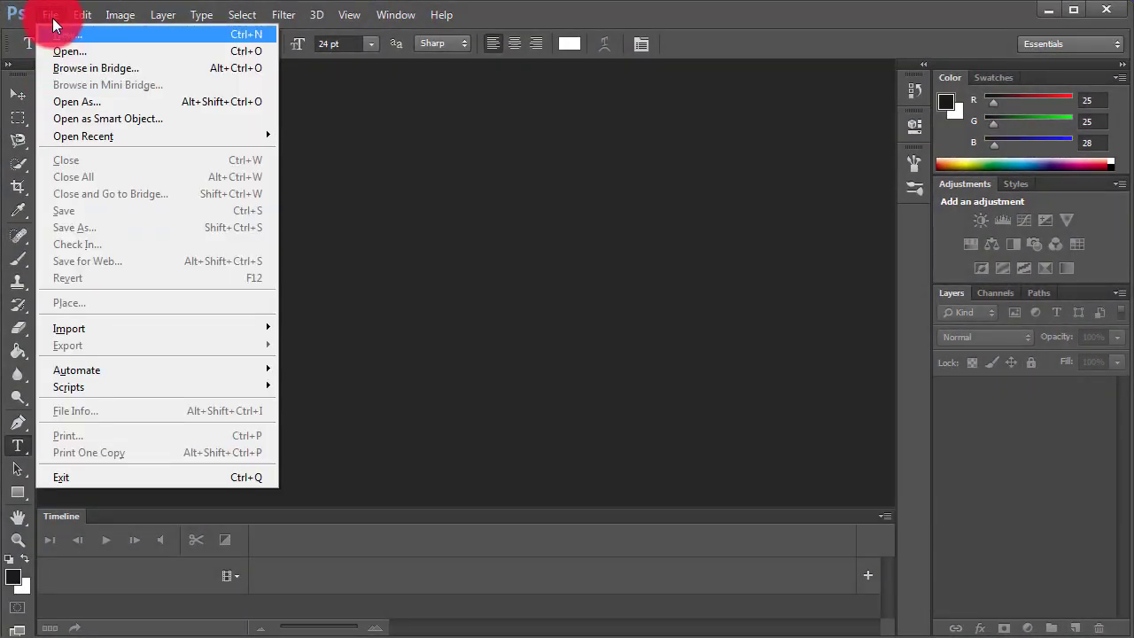
pyautogui.press('Return')
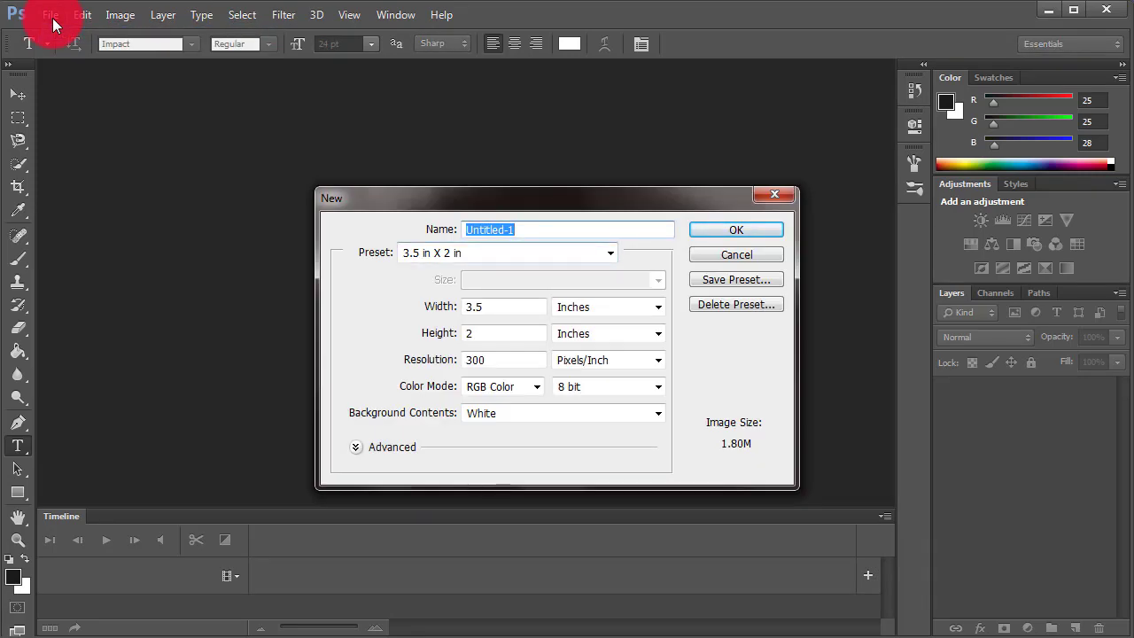
pyautogui.click(610, 253)
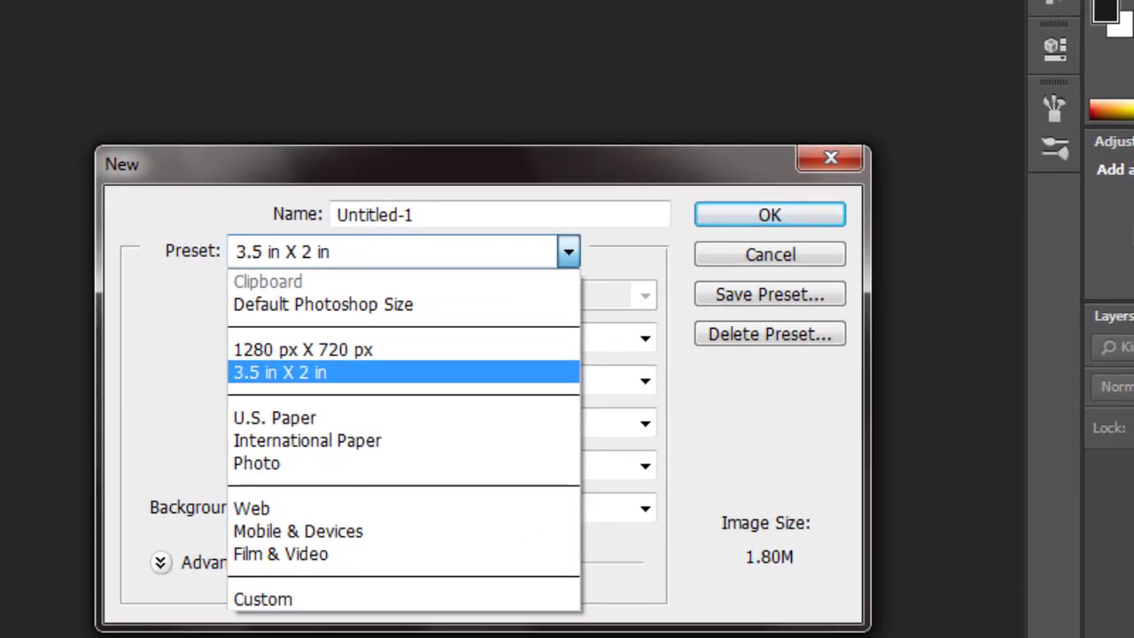
pyautogui.press('Up')
pyautogui.press('Down')
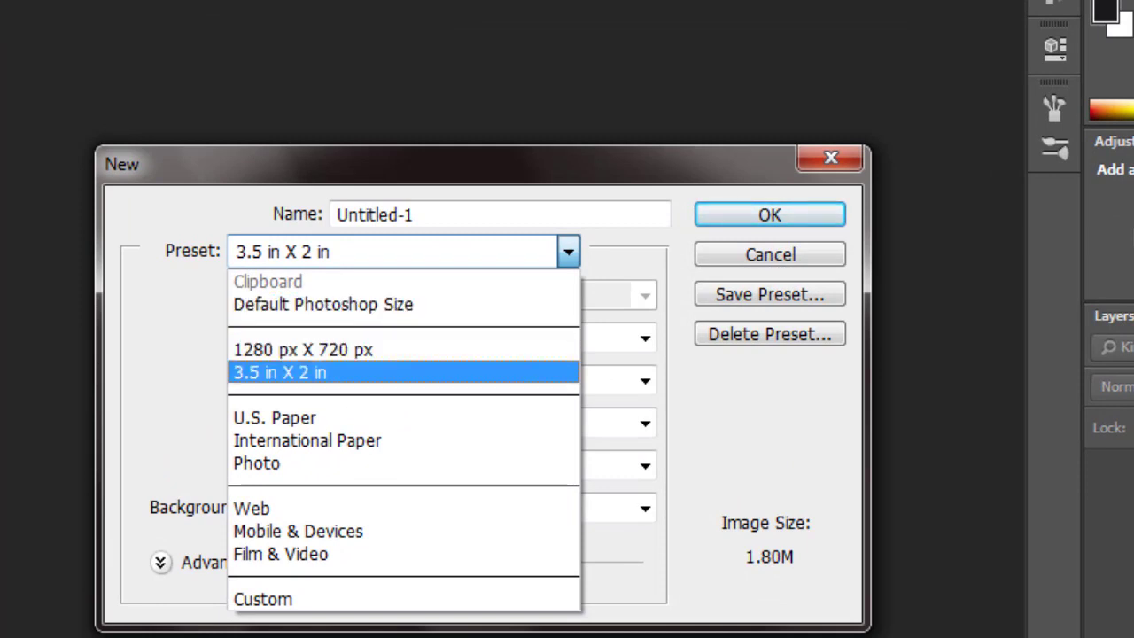
pyautogui.press('Return')
pyautogui.press('Tab')
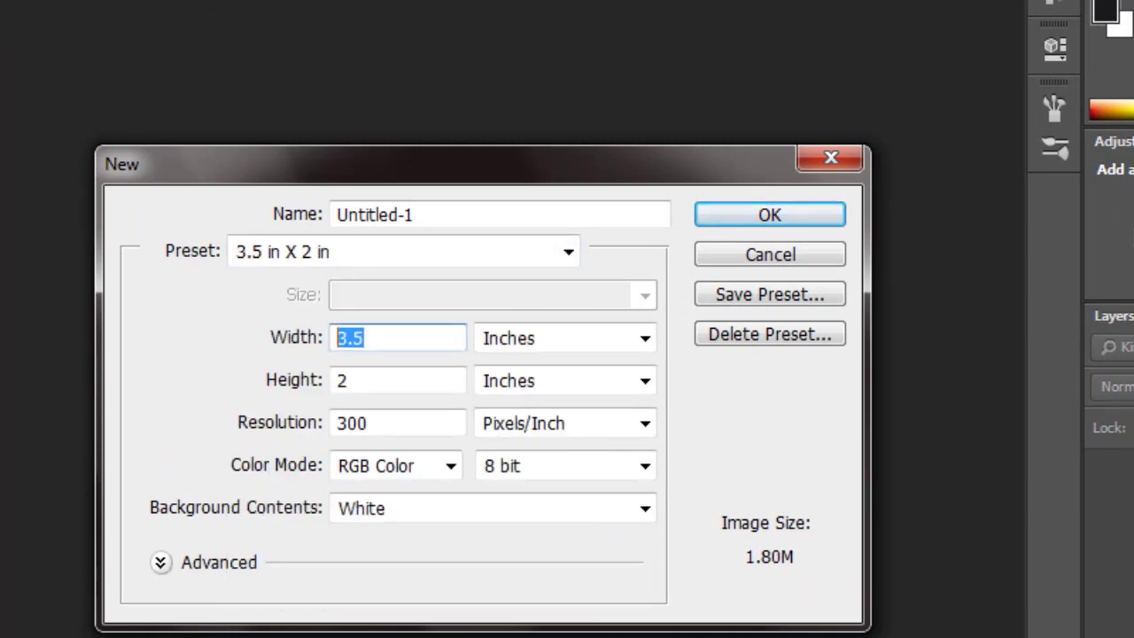
pyautogui.click(381, 337)
pyautogui.moveTo(376, 424); pyautogui.dragTo(335, 423)
pyautogui.write('300')
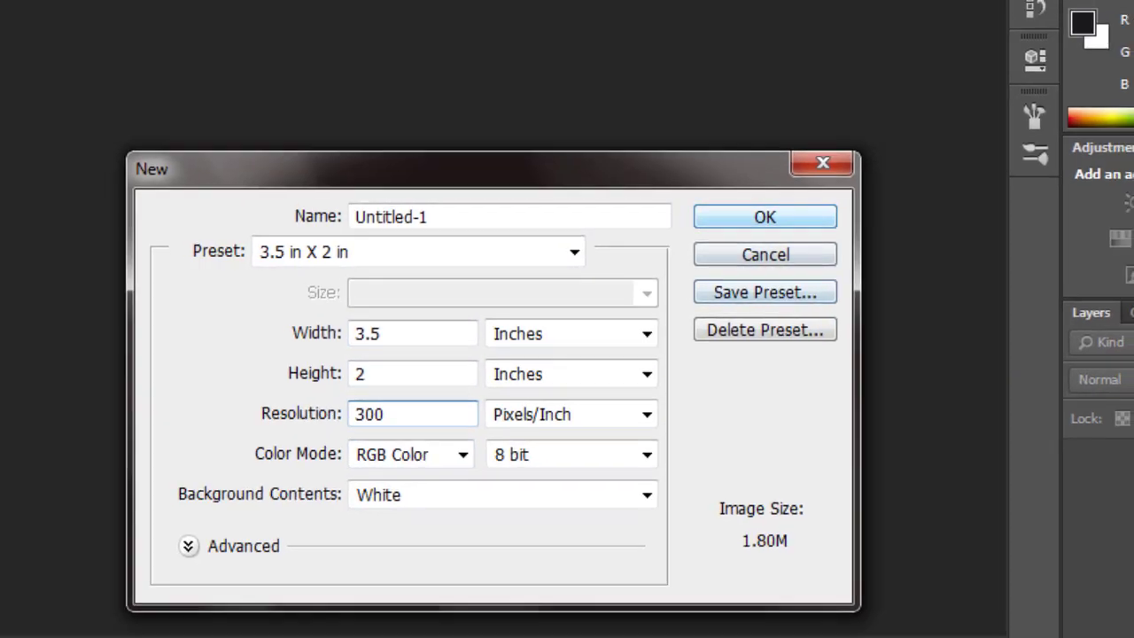
pyautogui.press('Return')
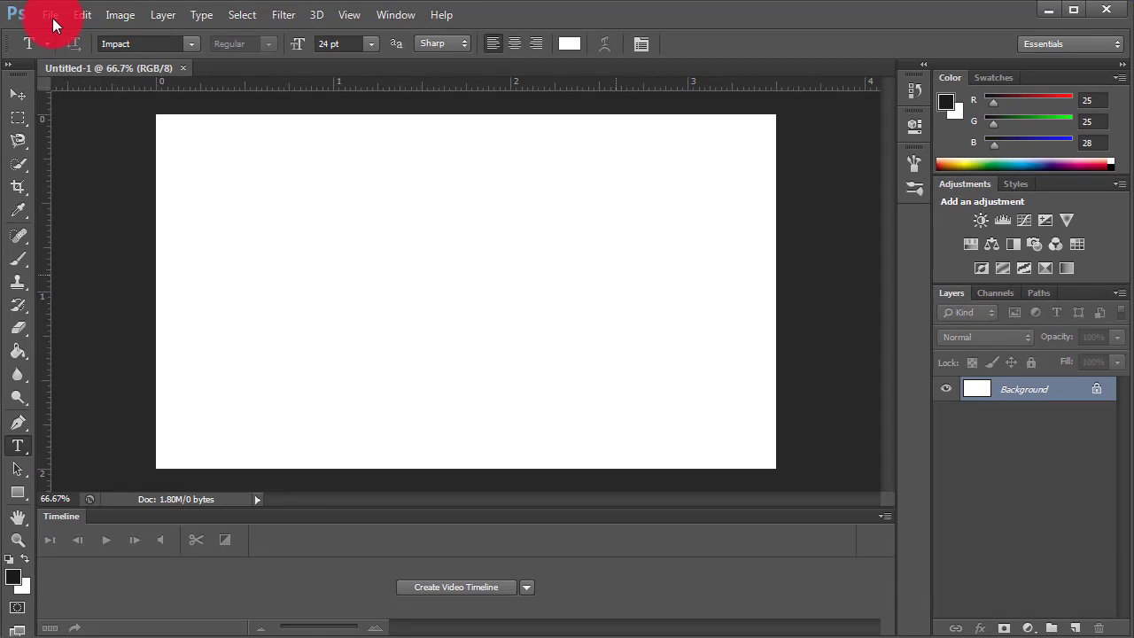
# Duplicate the Background layer under the suggested name Background copy.
pyautogui.rightClick(1028, 390)
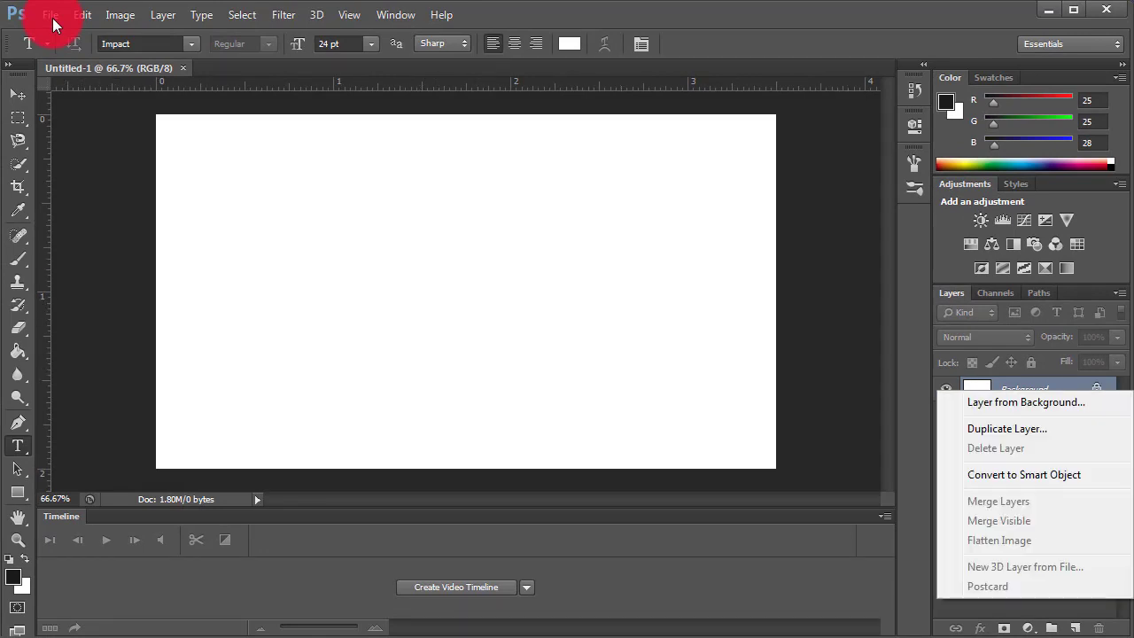
pyautogui.click(1006, 428)
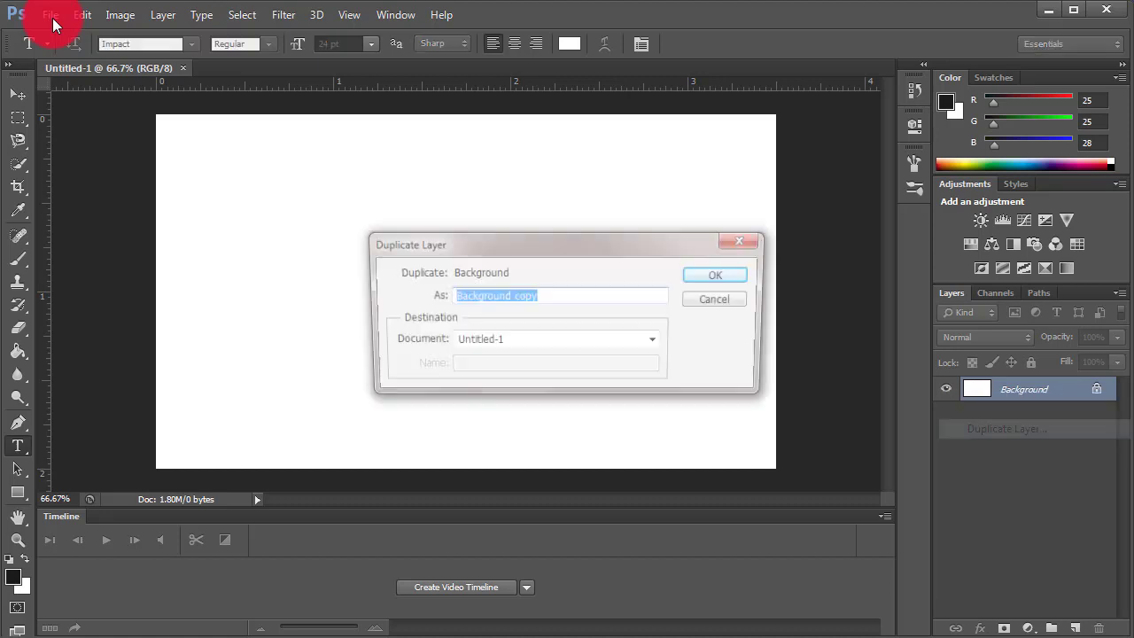
pyautogui.press('Return')
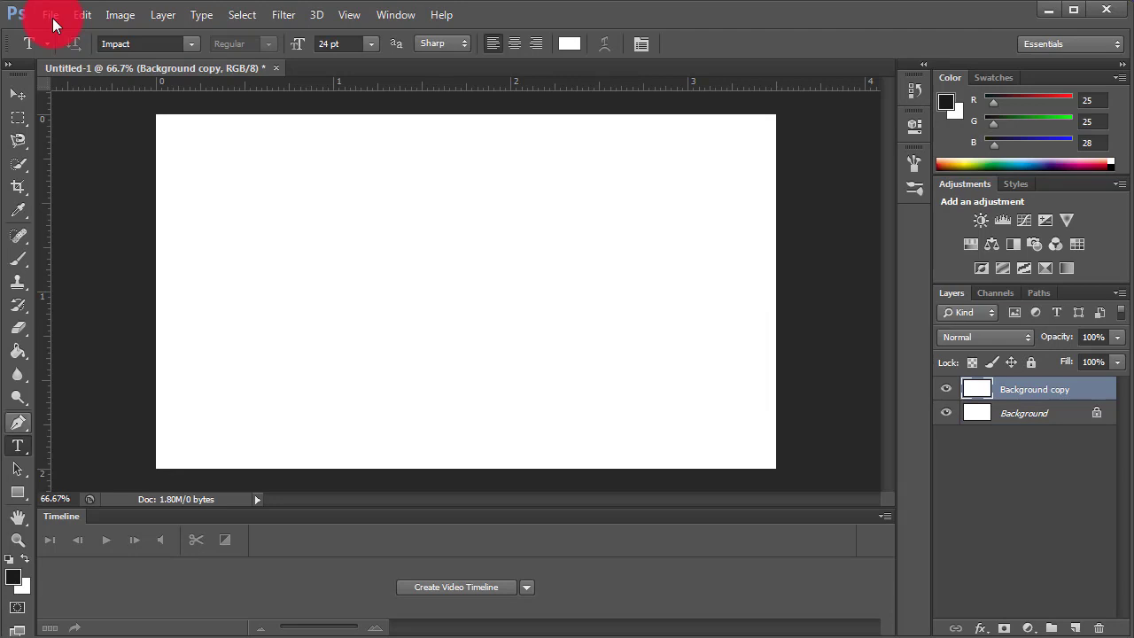
# Draw a closed Pen path with an S-curve from above the canvas's top edge to below its bottom edge, enclosing the right part of the card.
pyautogui.rightClick(18, 423)
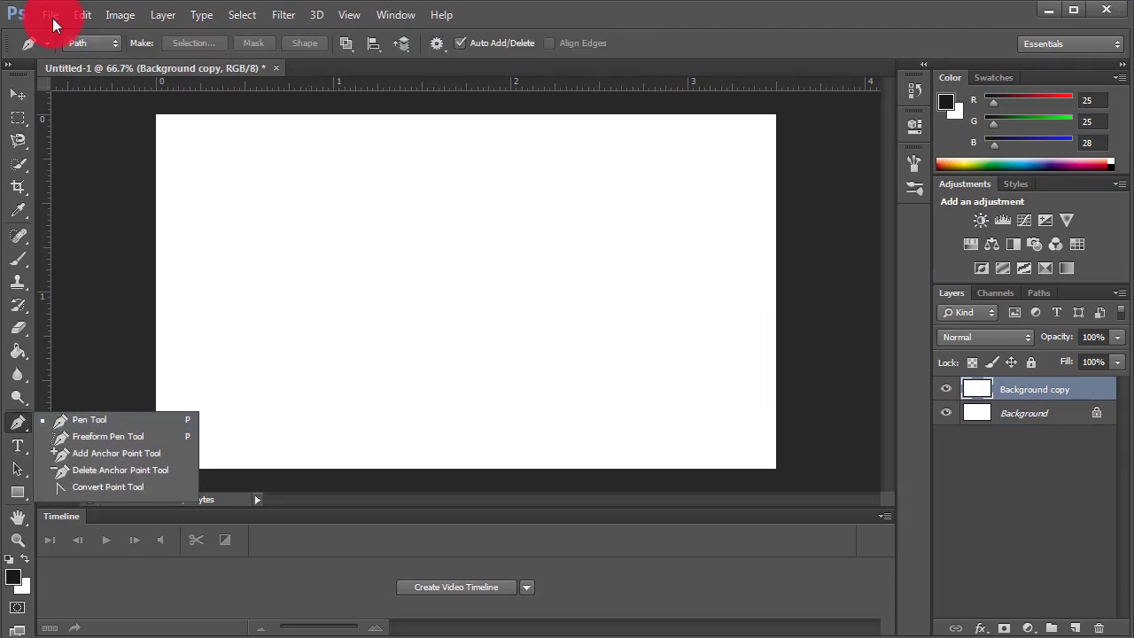
pyautogui.click(72, 422)
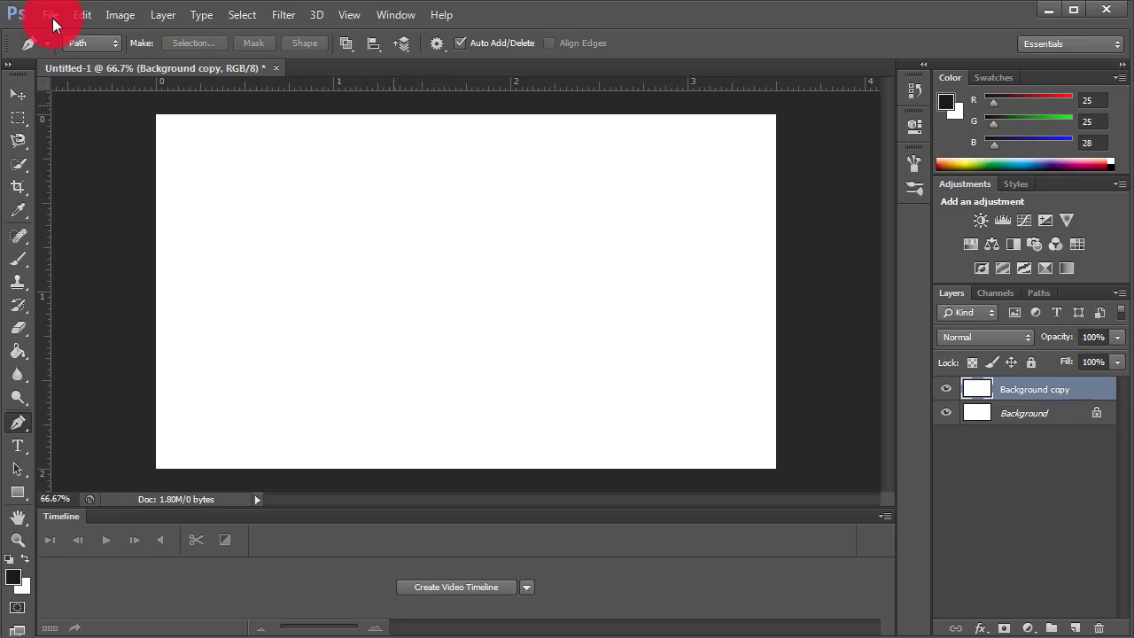
pyautogui.click(393, 106)
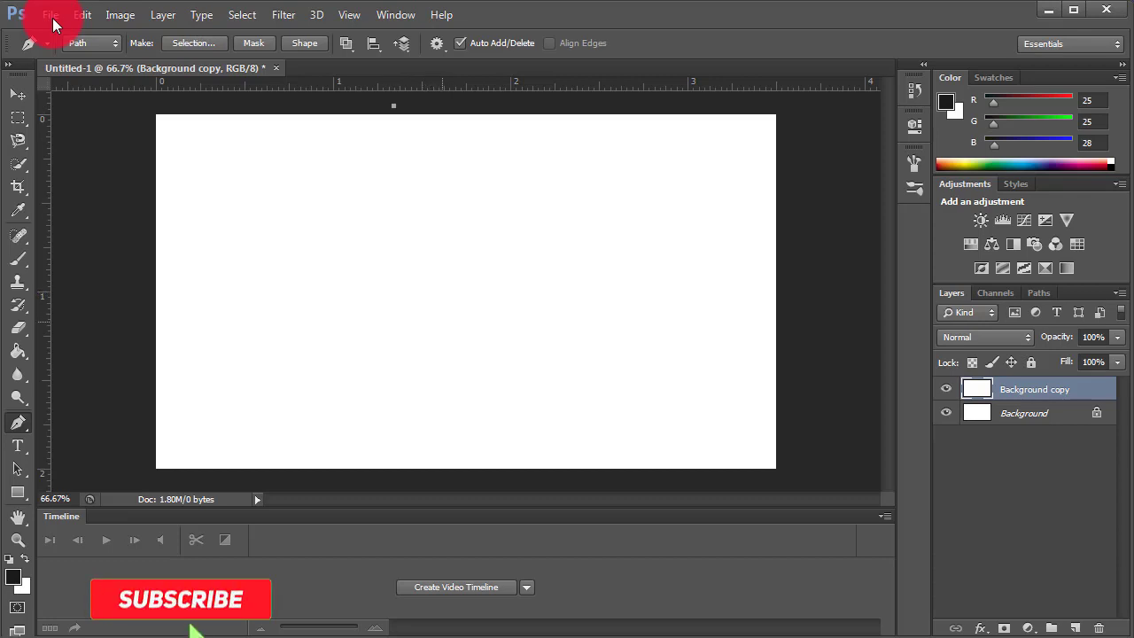
pyautogui.moveTo(444, 321); pyautogui.dragTo(444, 475)
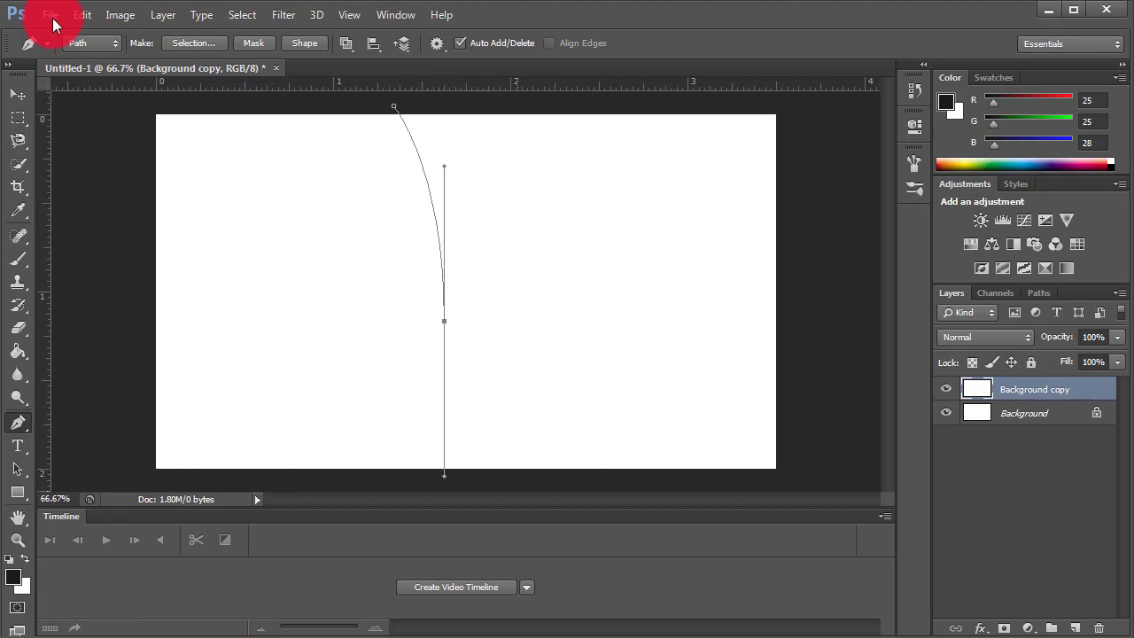
pyautogui.moveTo(548, 488); pyautogui.dragTo(602, 496)
pyautogui.moveTo(602, 496); pyautogui.dragTo(859, 486)
pyautogui.click(844, 109)
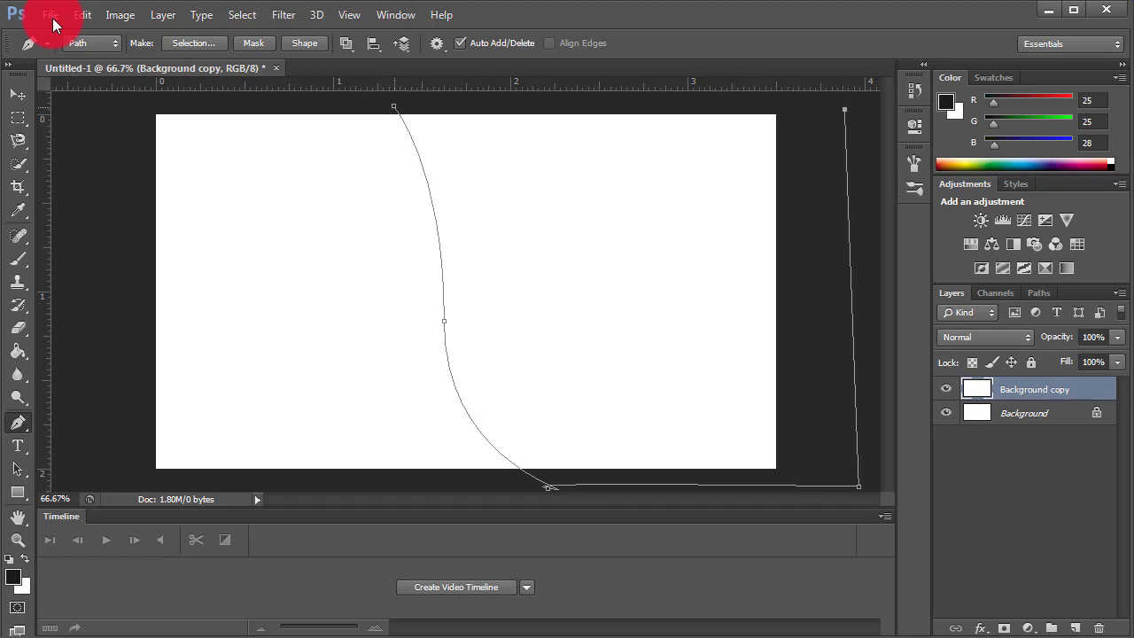
pyautogui.click(393, 106)
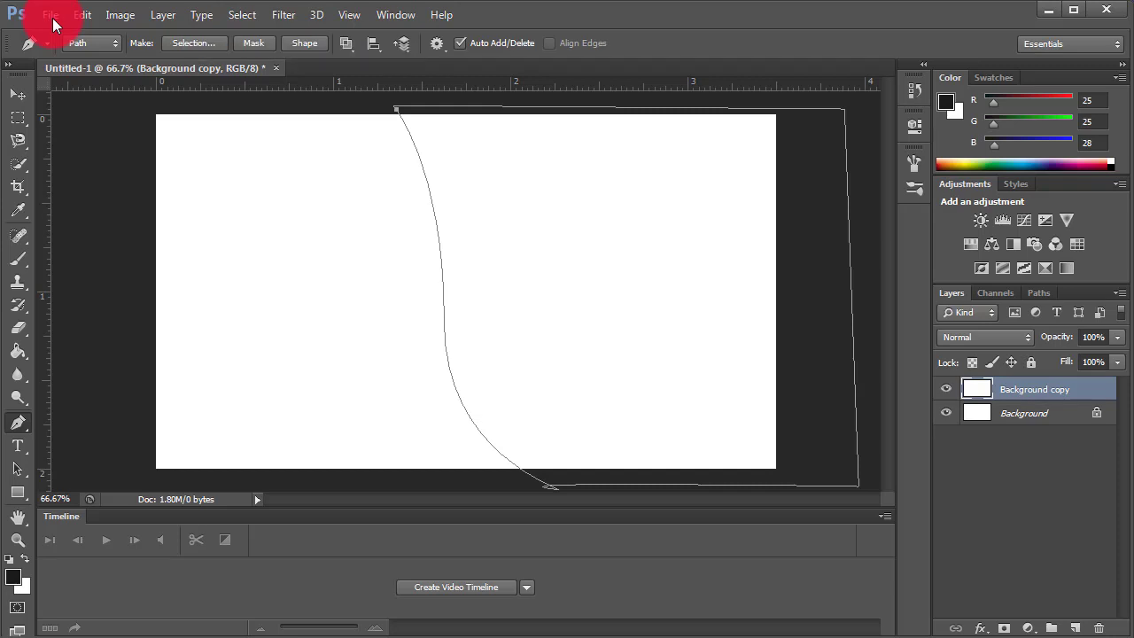
pyautogui.click(193, 43)
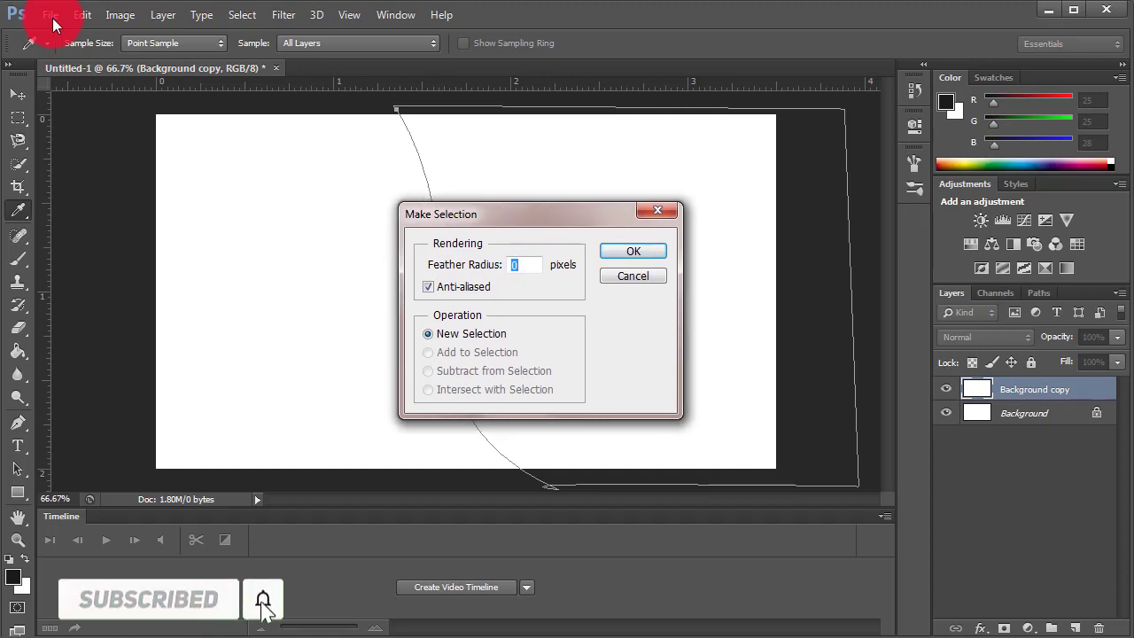
pyautogui.press('Escape')
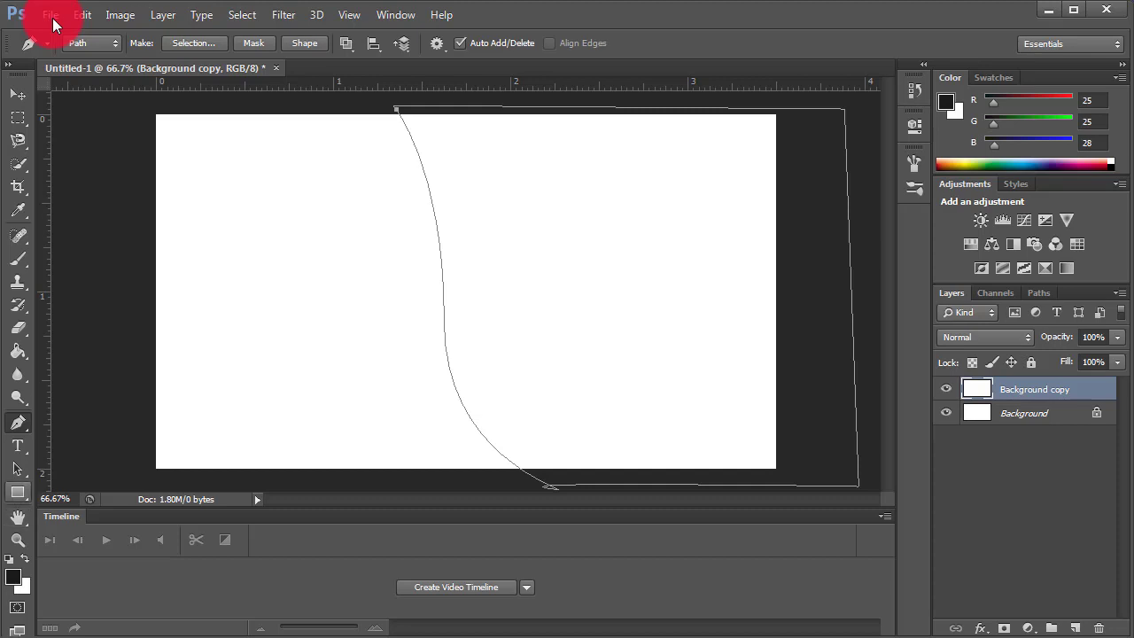
# Set the foreground color to hex 19191C.
pyautogui.press('i')
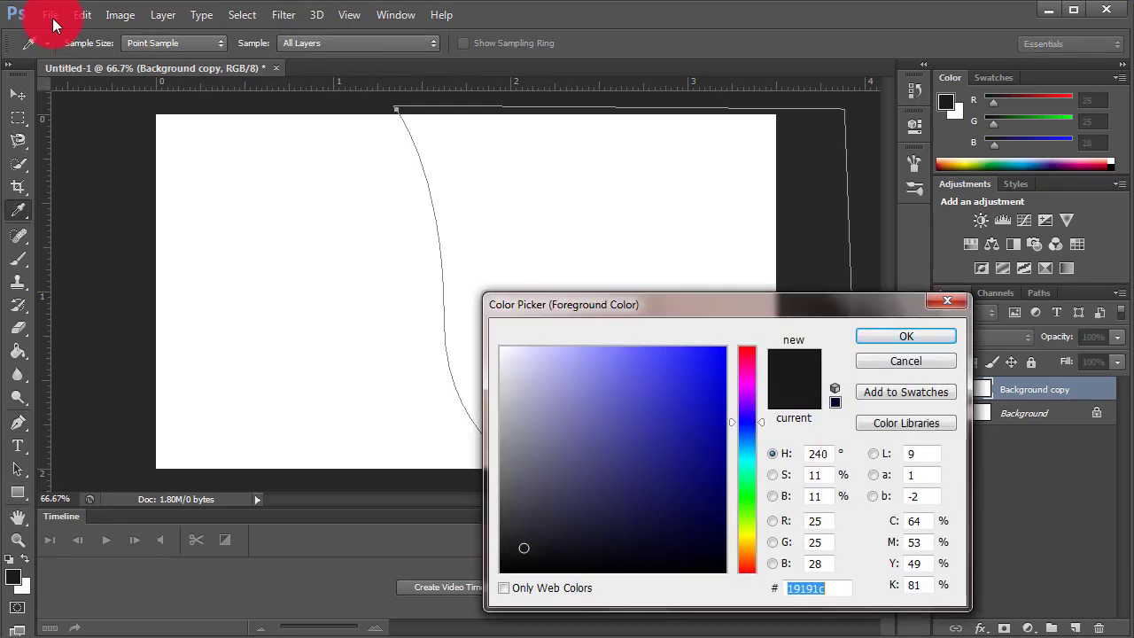
pyautogui.press('BackSpace')
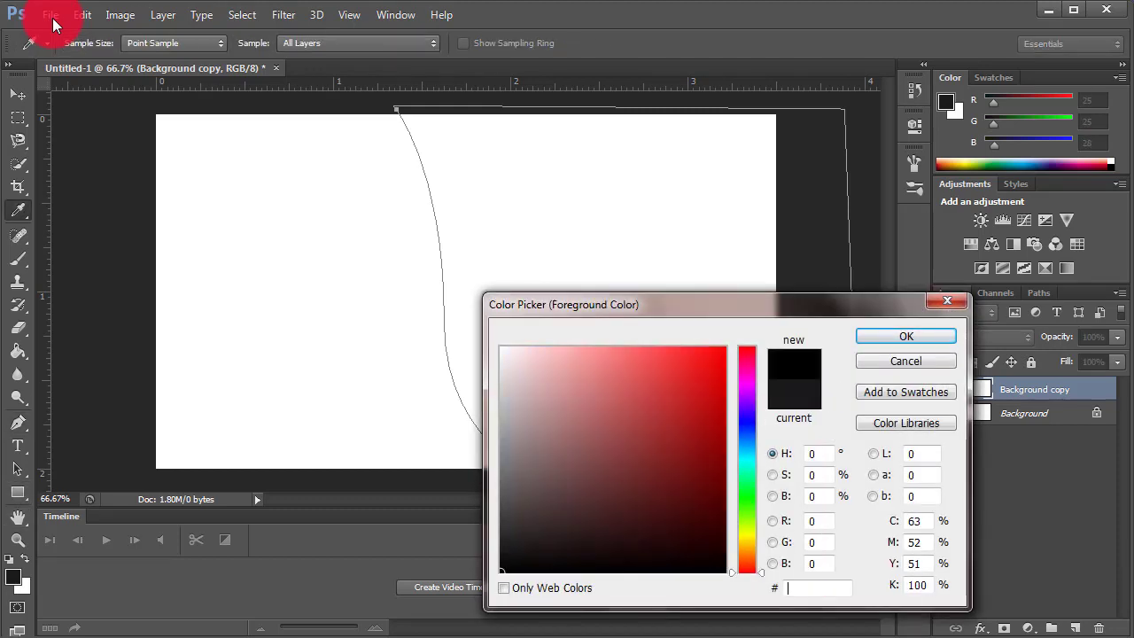
pyautogui.write('19')
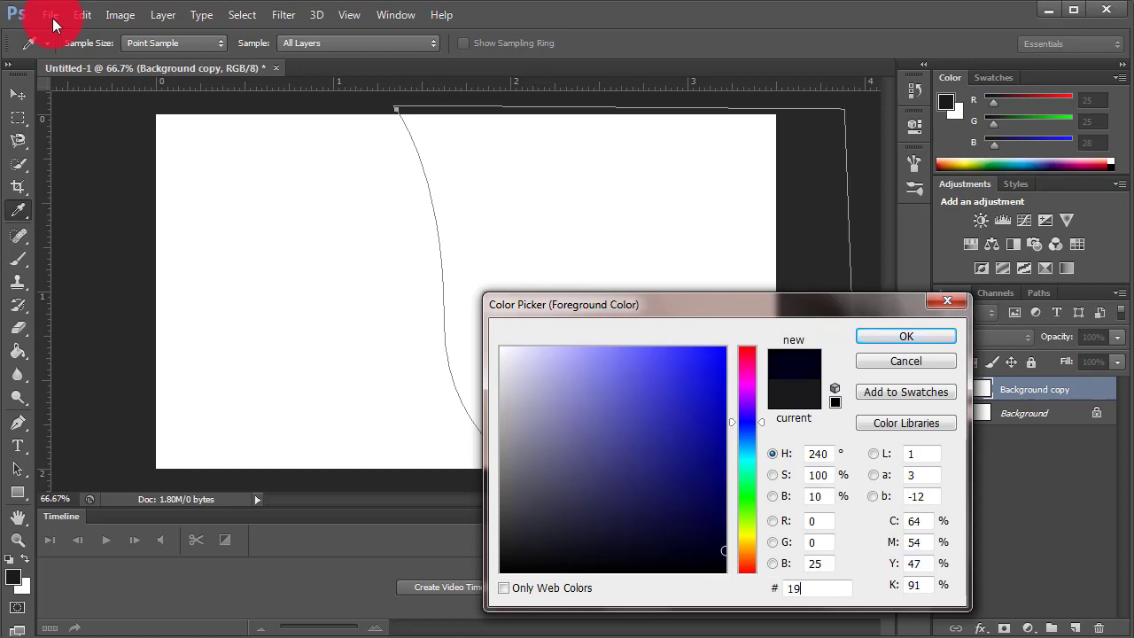
pyautogui.write('1')
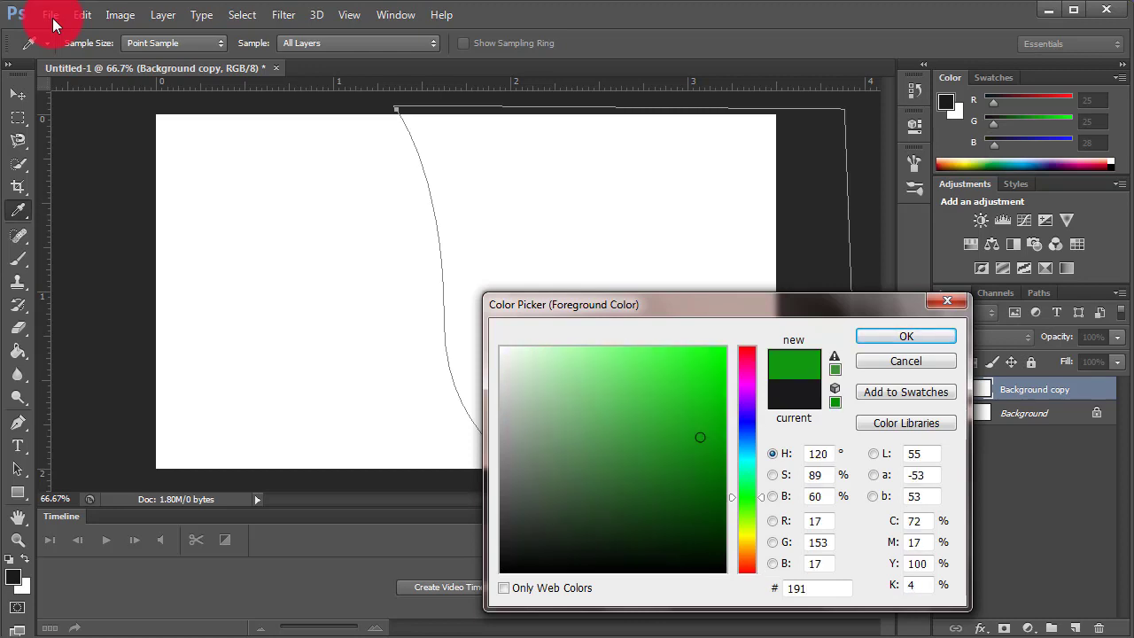
pyautogui.write('91')
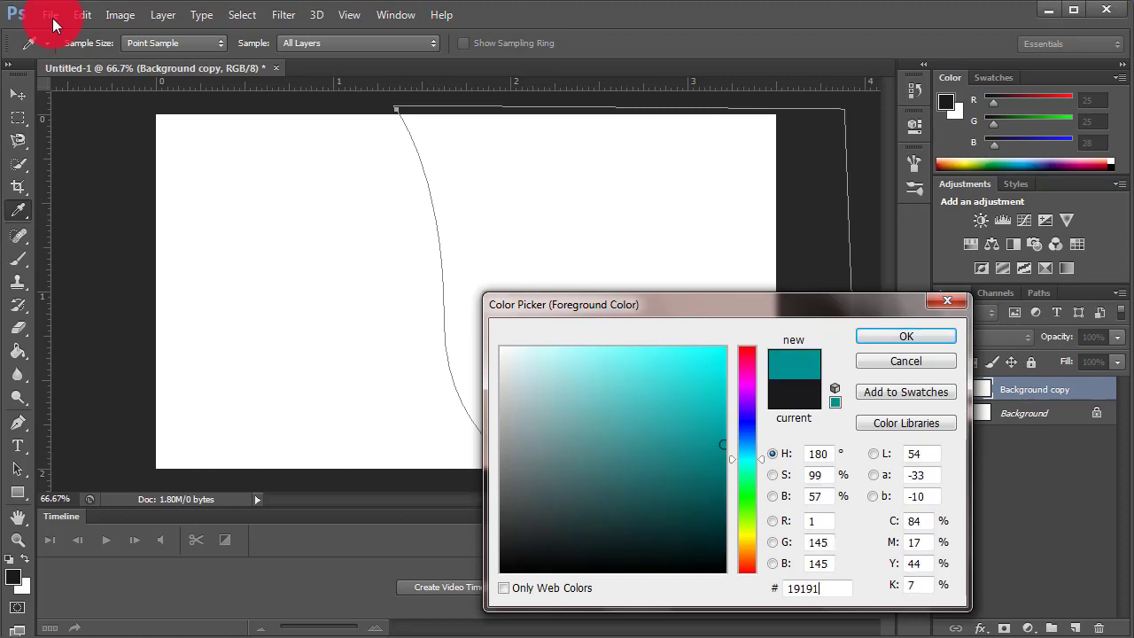
pyautogui.write('C')
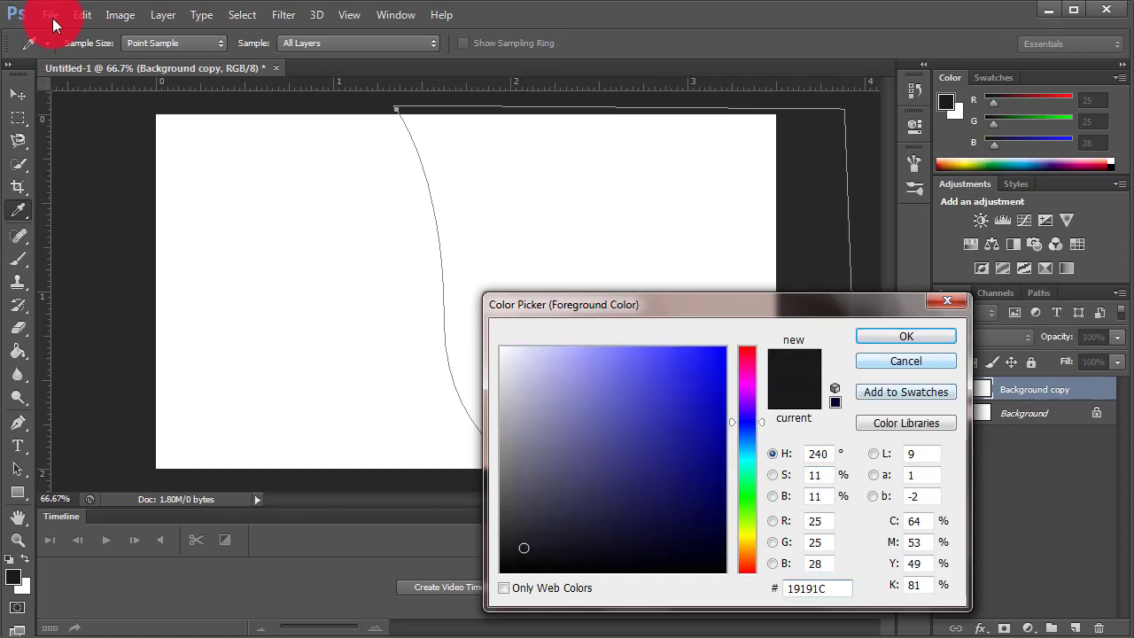
pyautogui.hotkey('ctrl', 'a')
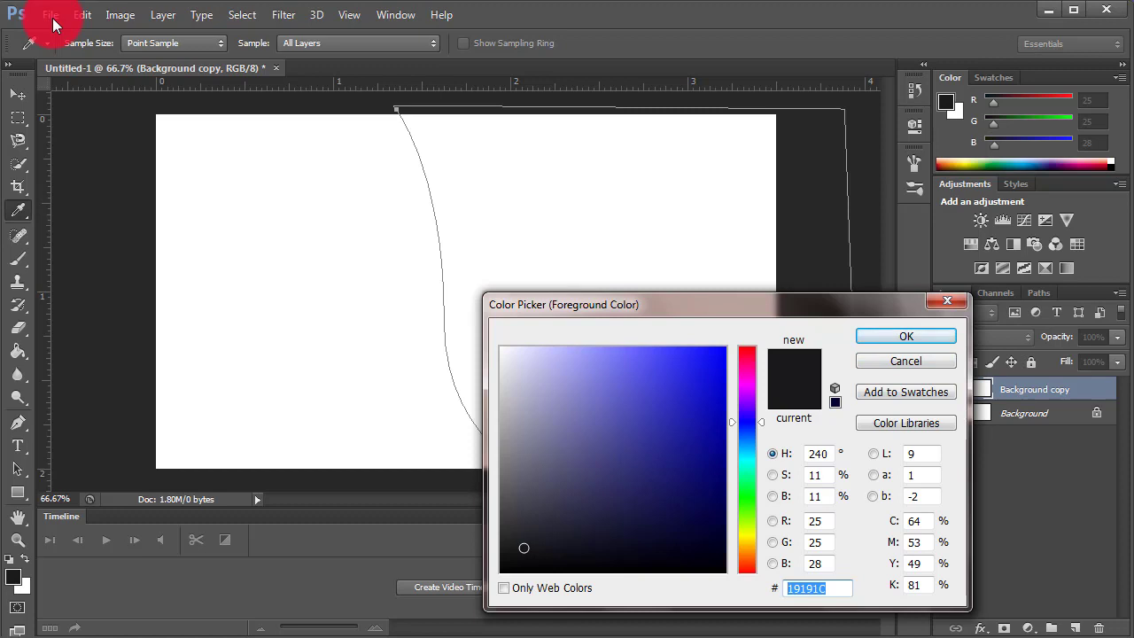
pyautogui.rightClick(806, 588)
pyautogui.click(847, 637)
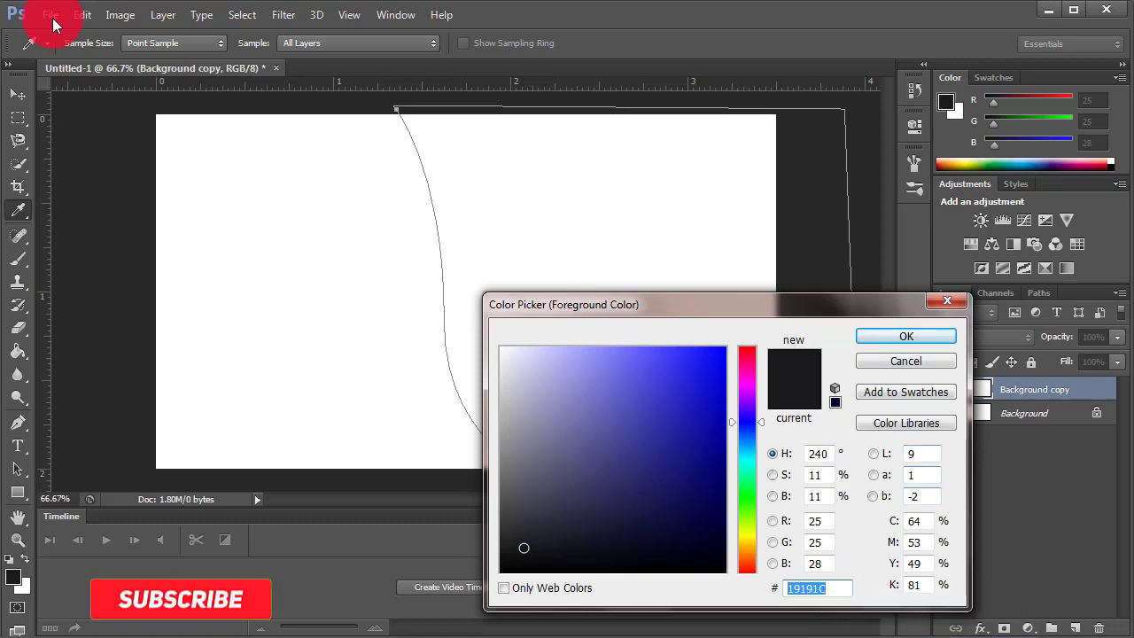
pyautogui.press('Return')
pyautogui.press('p')
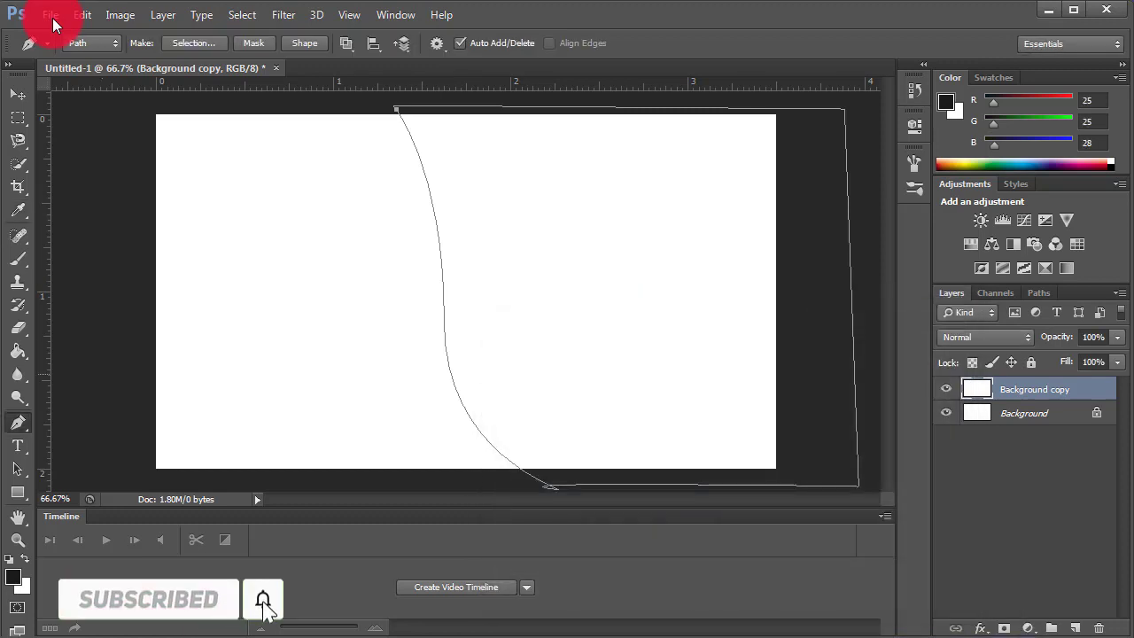
# Convert the closed path to a selection and fill it with the foreground color using the Paint Bucket tool.
pyautogui.press('g')
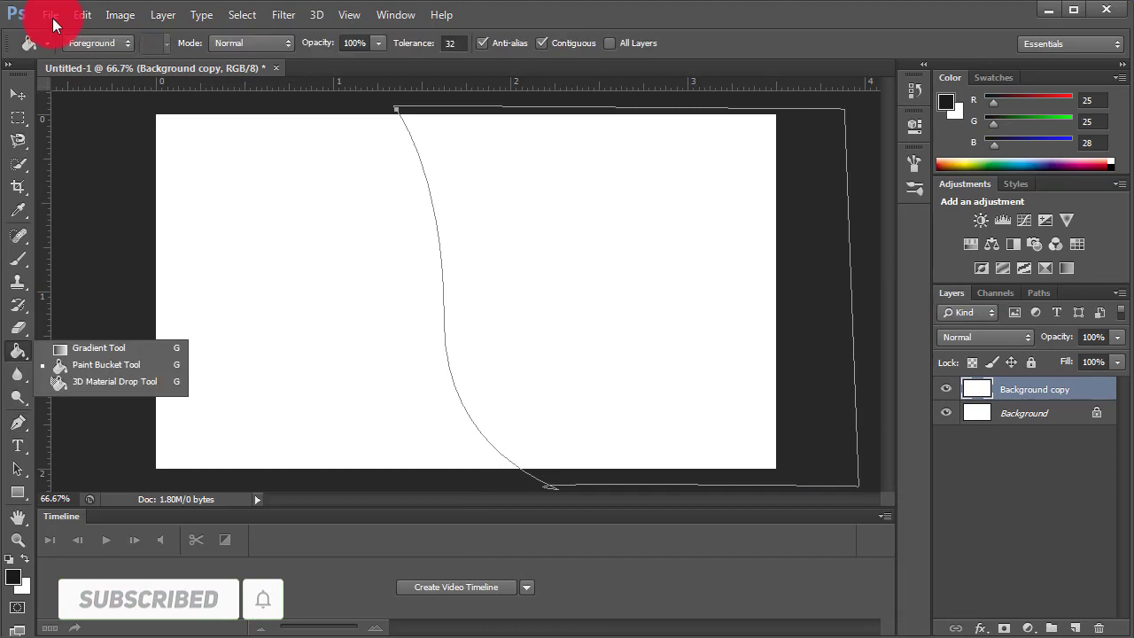
pyautogui.hotkey('shift', 'g')
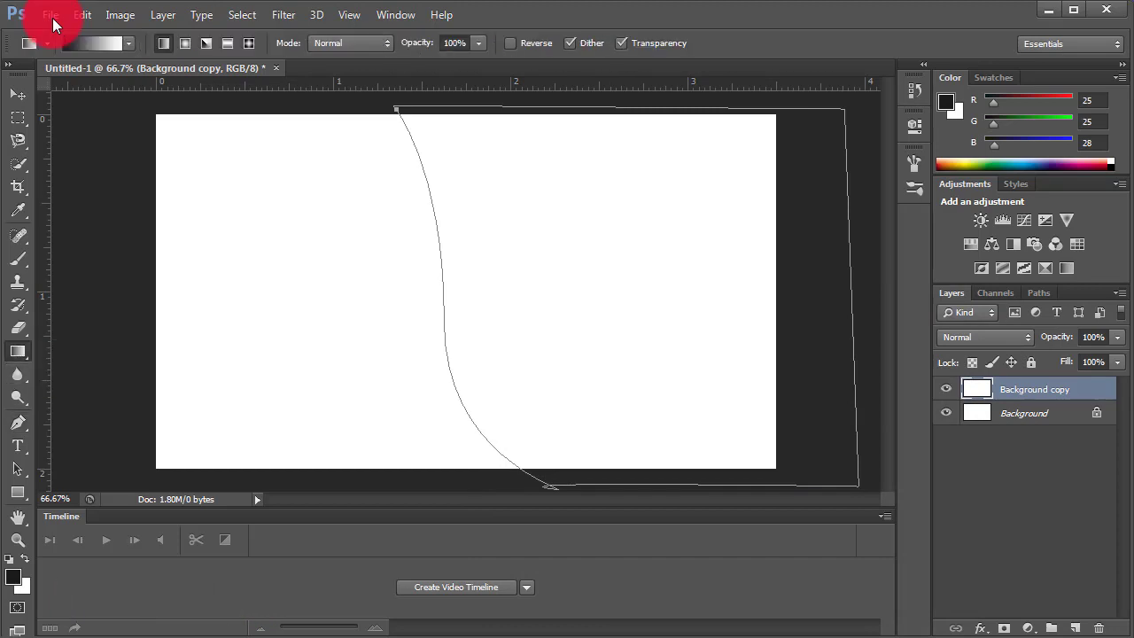
pyautogui.hotkey('shift', 'g')
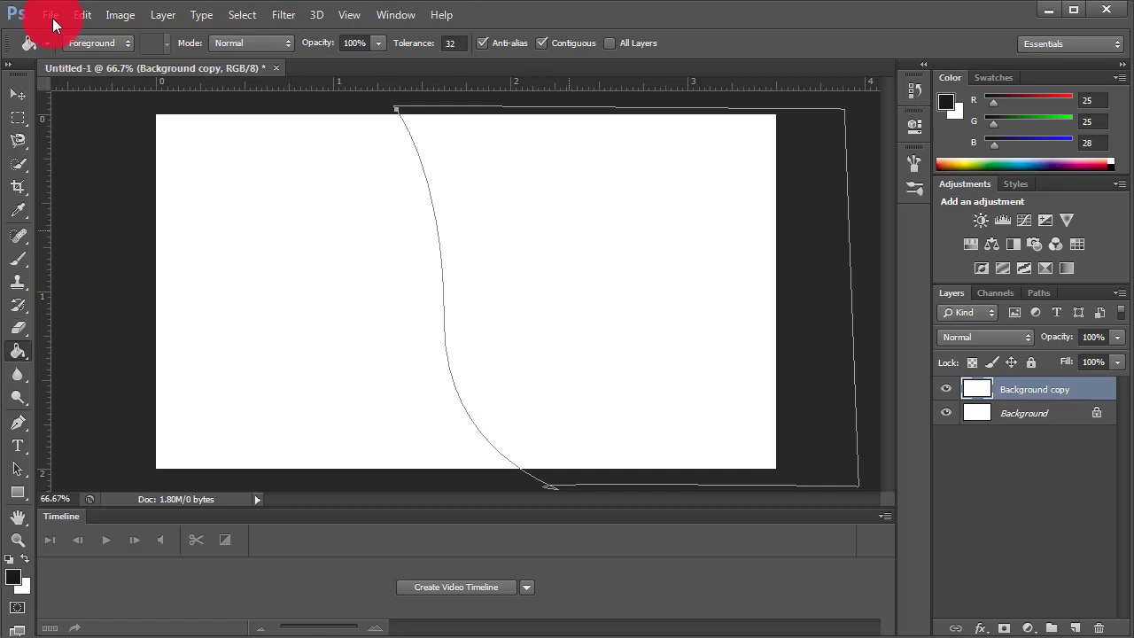
pyautogui.hotkey('ctrl', 'Return')
pyautogui.click(621, 276)
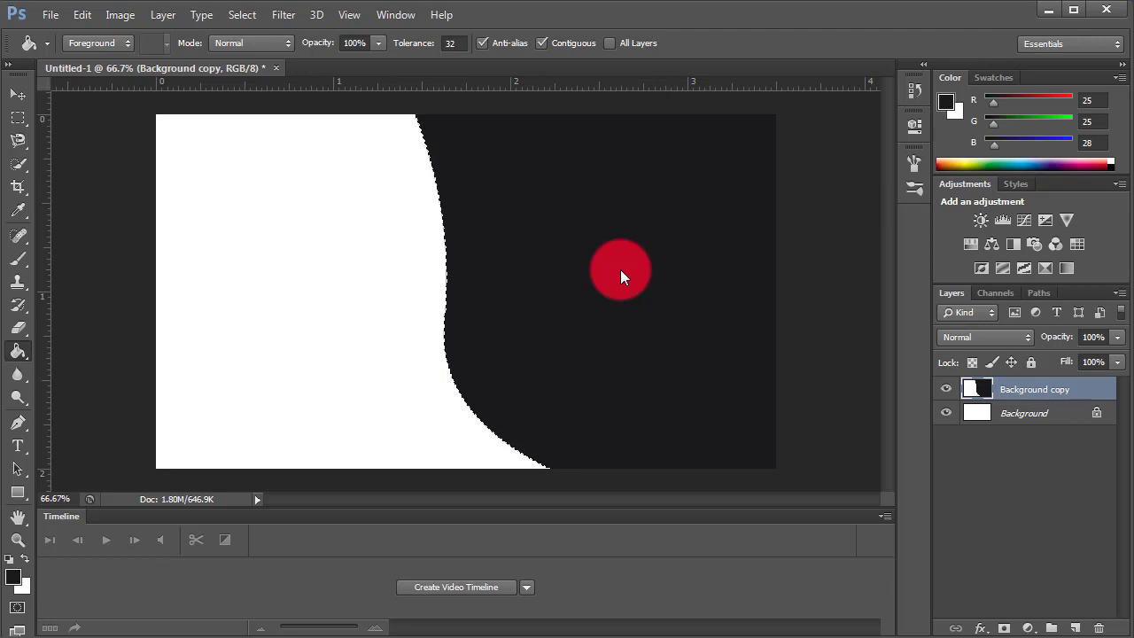
pyautogui.click(18, 422)
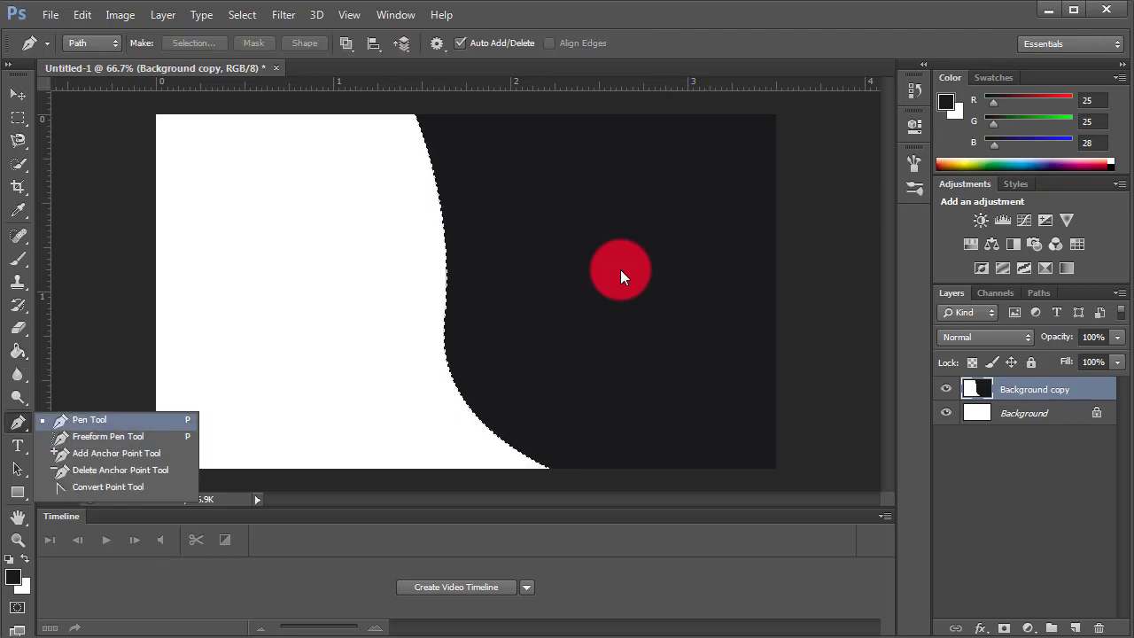
pyautogui.click(71, 421)
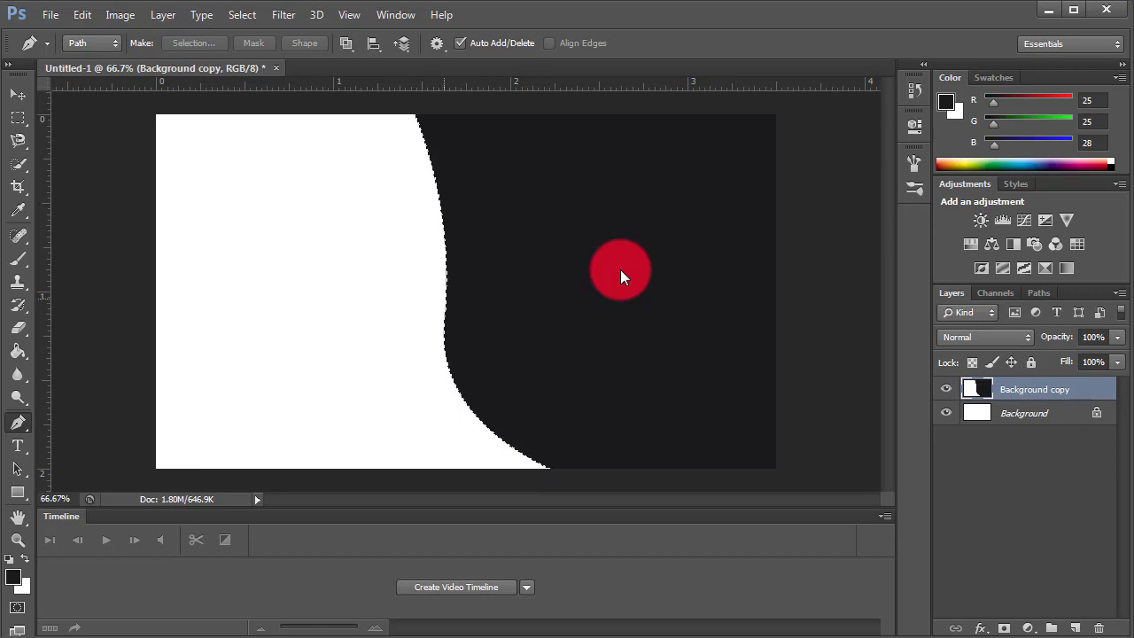
pyautogui.click(444, 299)
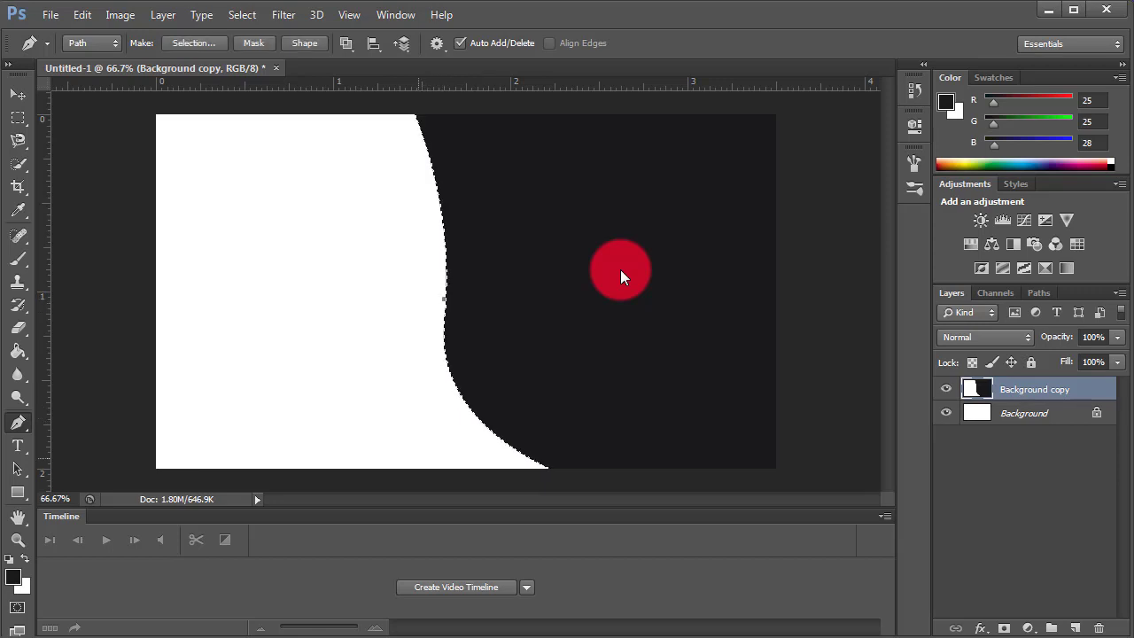
pyautogui.moveTo(427, 483)
pyautogui.mouseDown()
pyautogui.moveTo(378, 486)
pyautogui.moveTo(406, 499)
pyautogui.moveTo(386, 519)
pyautogui.mouseUp()
pyautogui.click(691, 488)
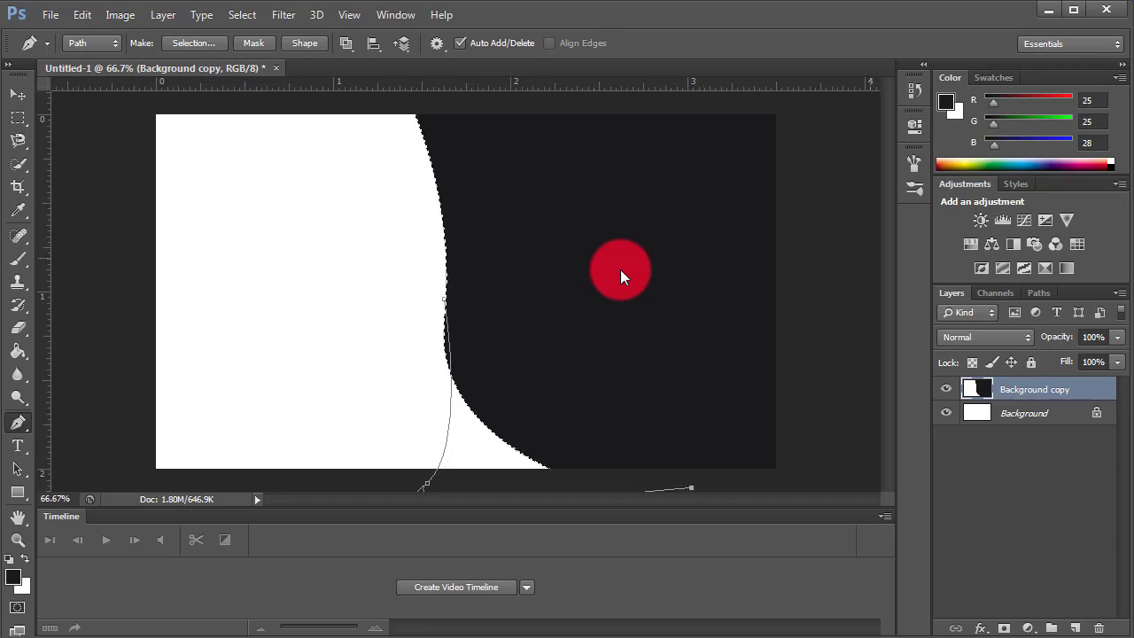
pyautogui.click(848, 137)
pyautogui.click(445, 299)
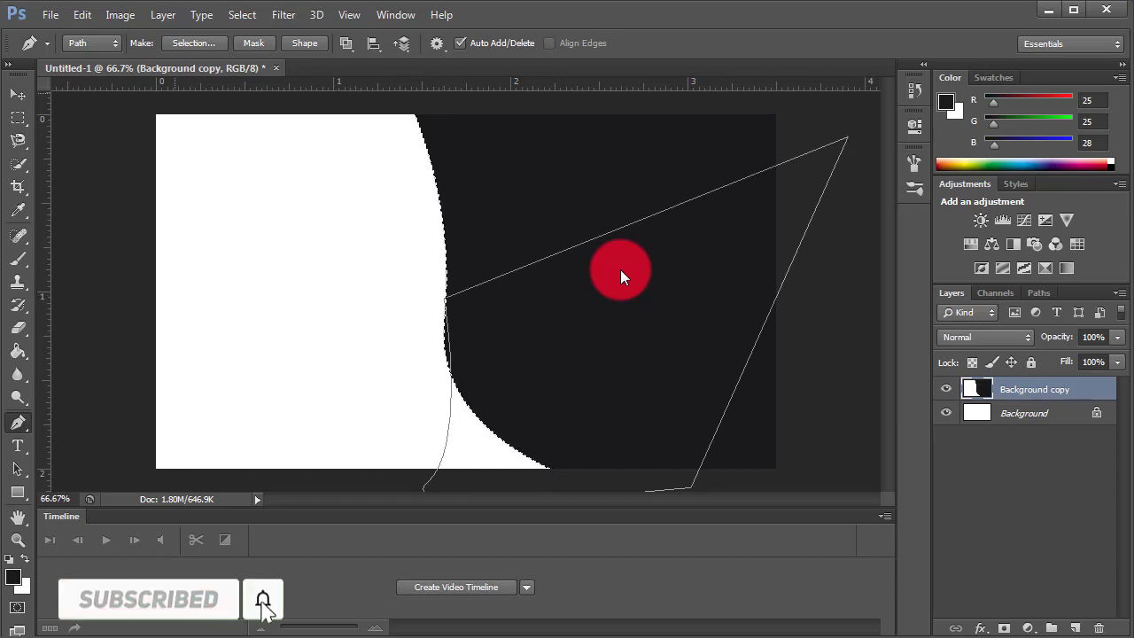
pyautogui.click(194, 43)
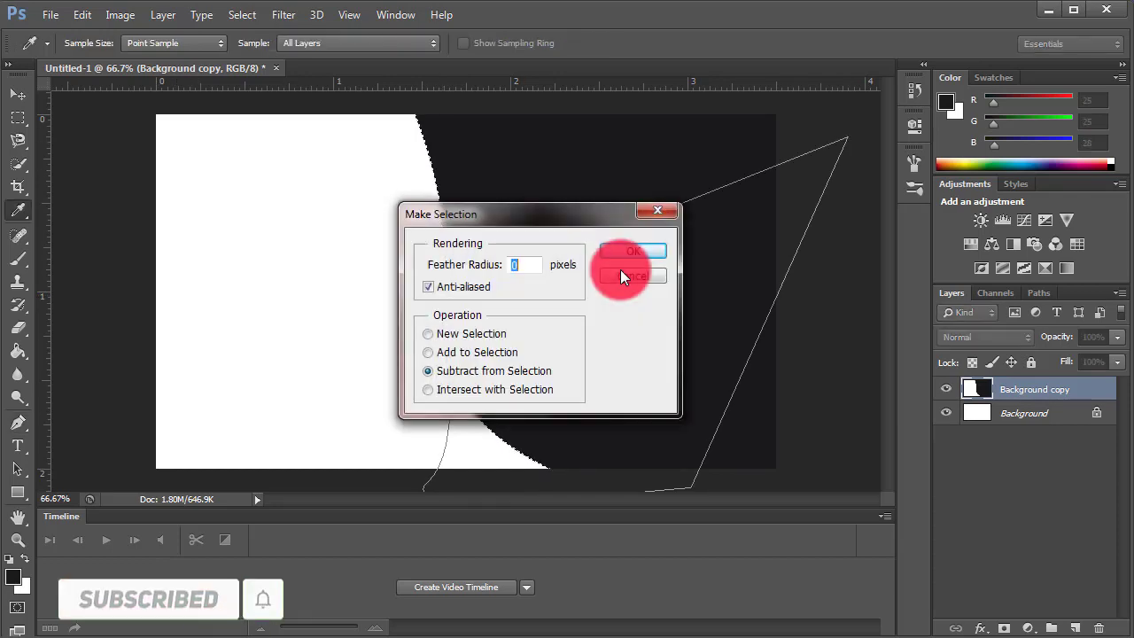
pyautogui.press('Return')
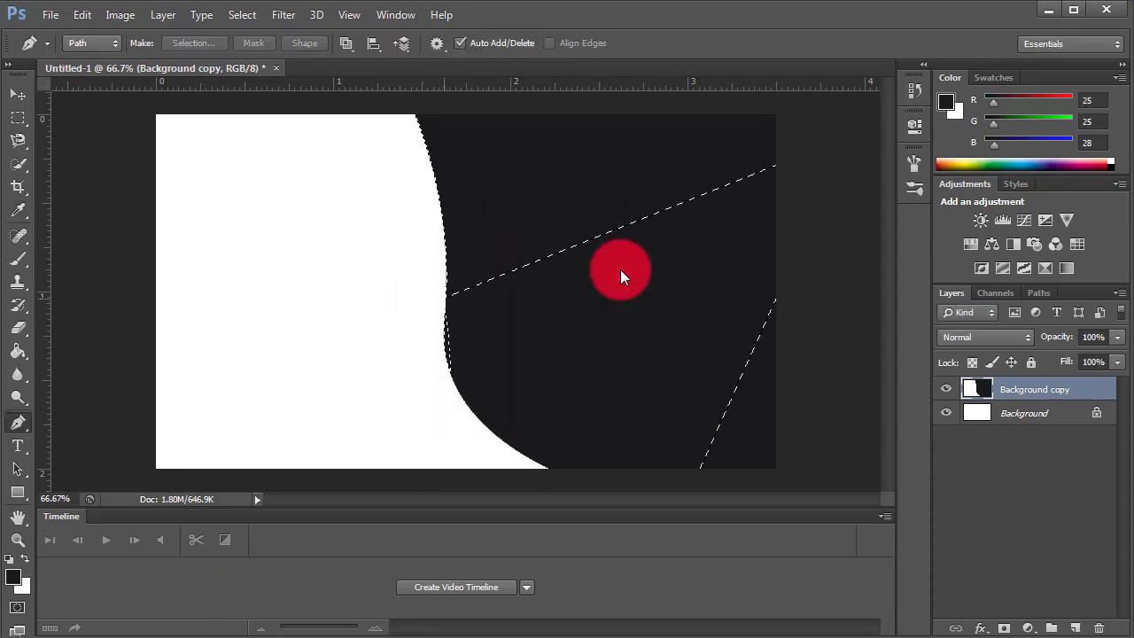
pyautogui.hotkey('ctrl', 'd')
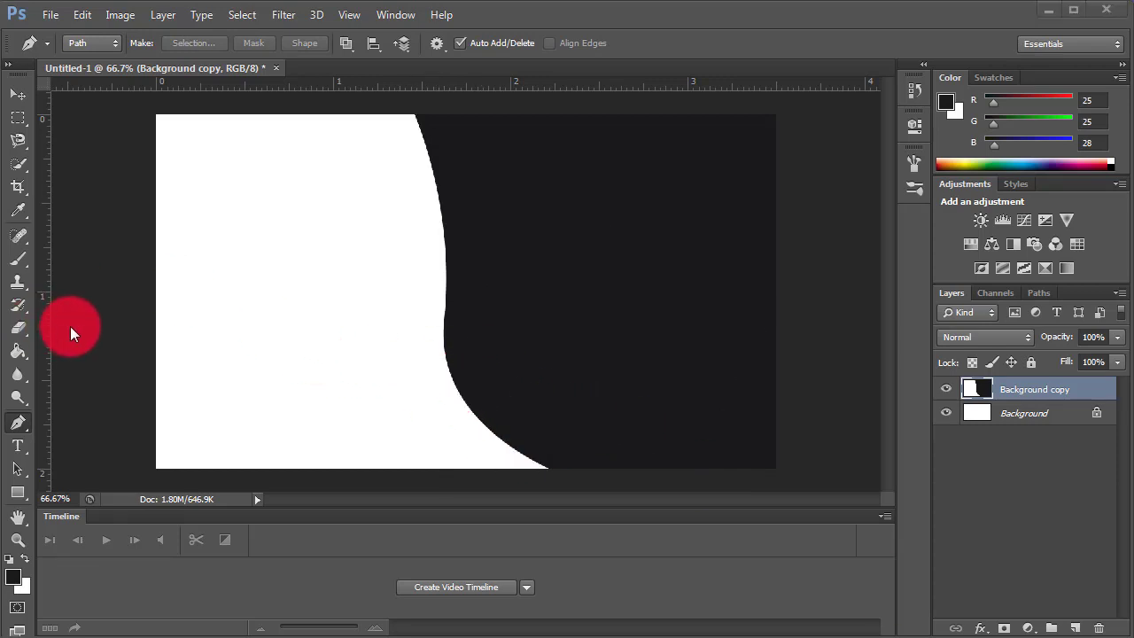
# Convert the closed curved path to a selection, fill its white area beside the dark shape with yellow hex FFDE00, and deselect.
pyautogui.hotkey('ctrl', 'Return')
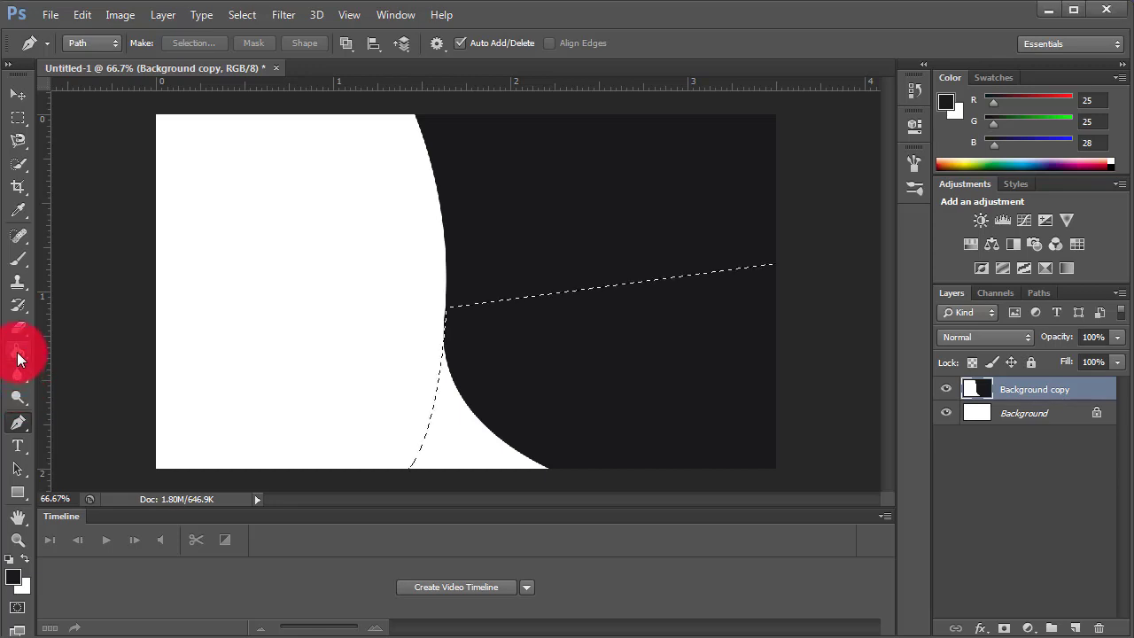
pyautogui.click(18, 359)
pyautogui.click(17, 359)
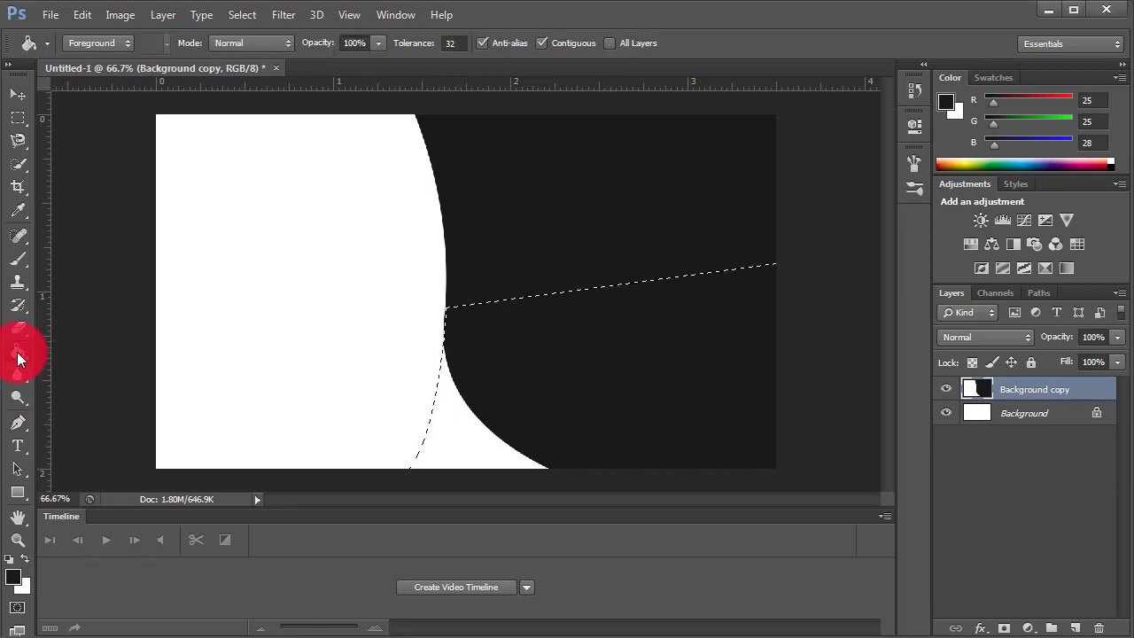
pyautogui.click(13, 577)
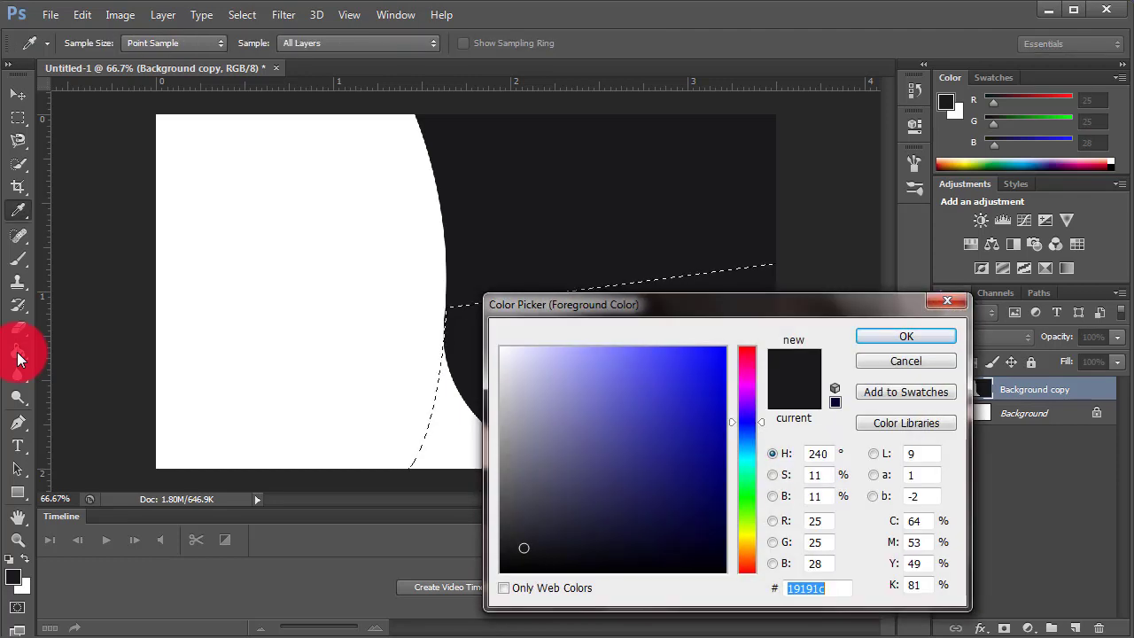
pyautogui.moveTo(727, 304); pyautogui.dragTo(634, 287)
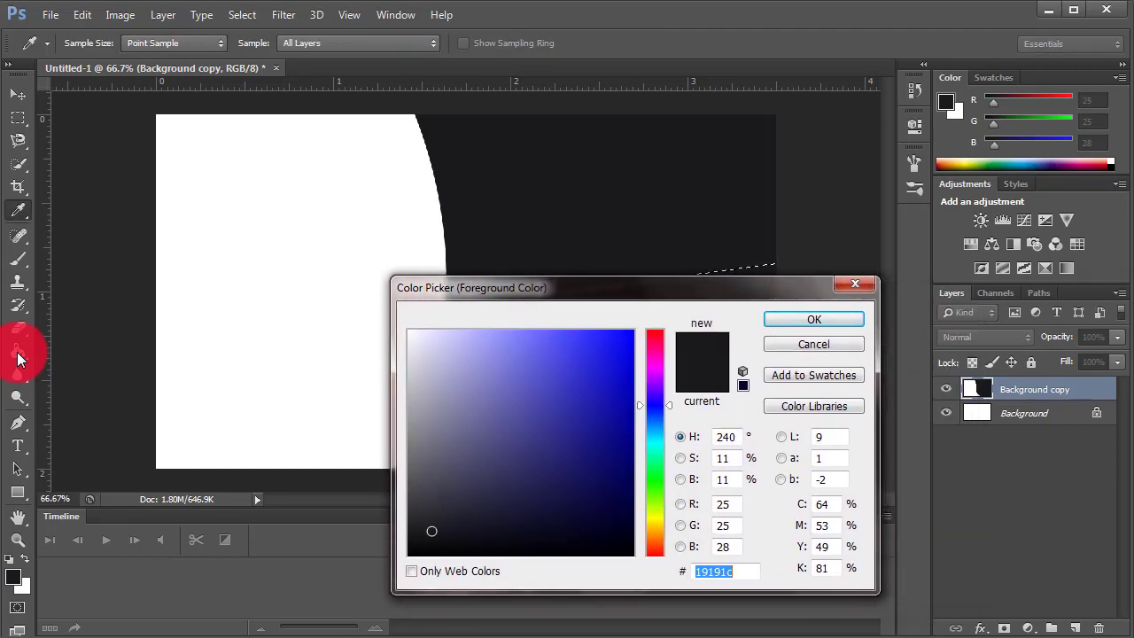
pyautogui.moveTo(656, 511); pyautogui.dragTo(656, 523)
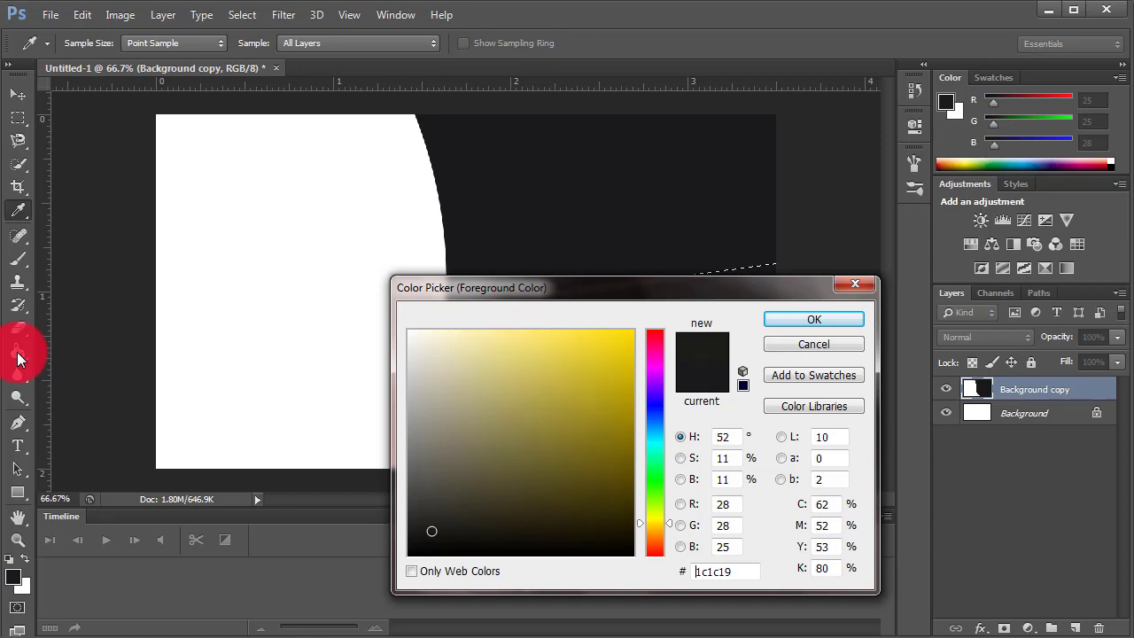
pyautogui.moveTo(607, 377); pyautogui.dragTo(635, 329)
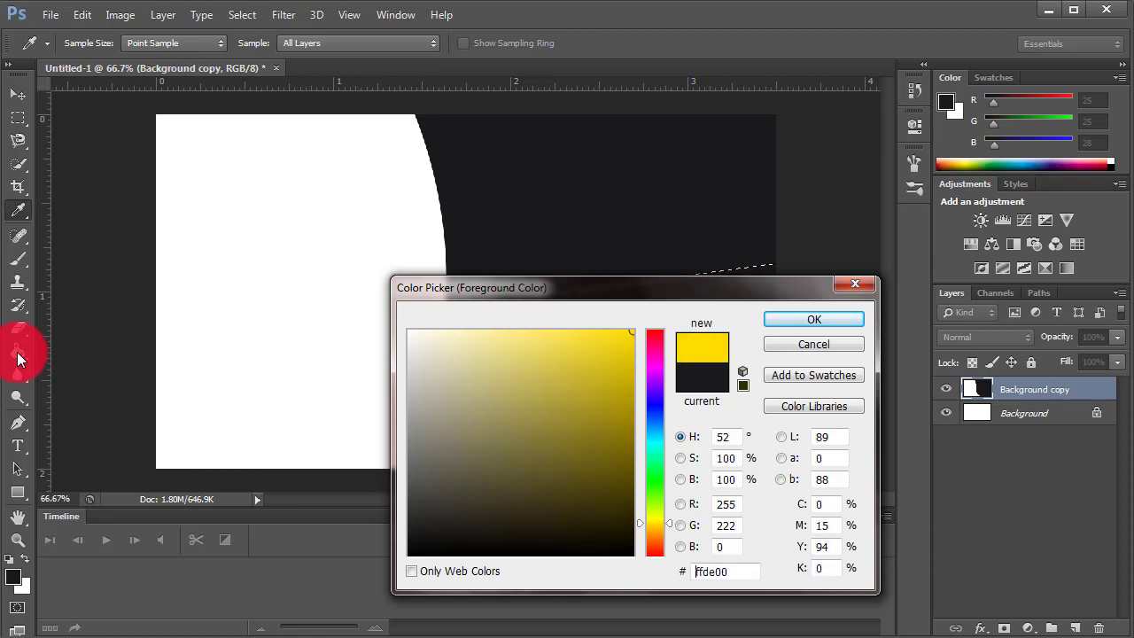
pyautogui.click(813, 319)
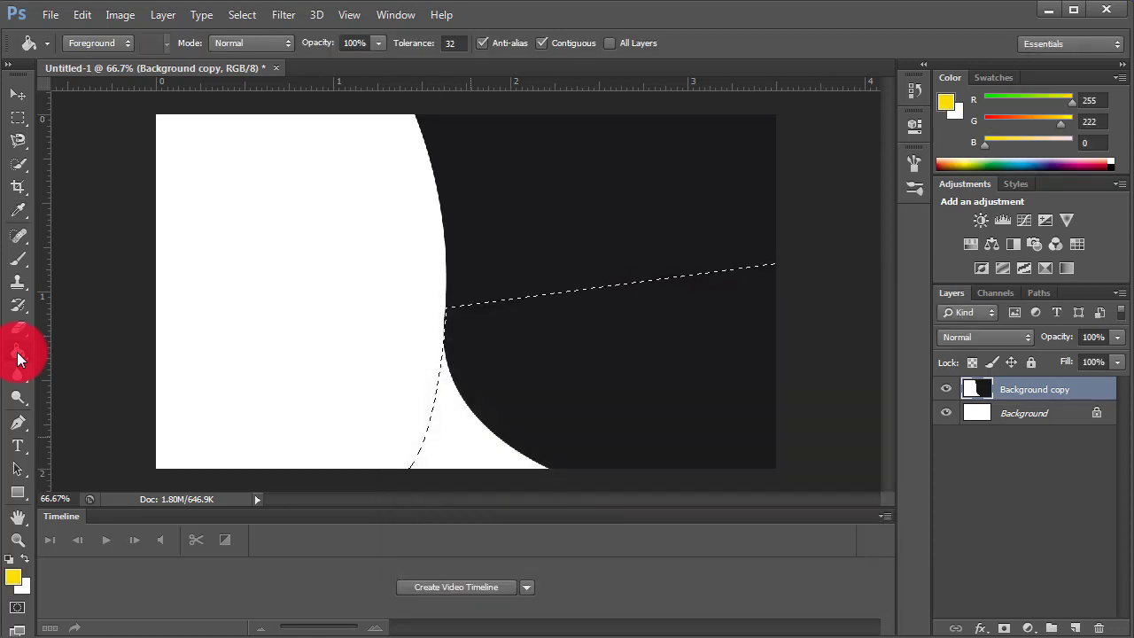
pyautogui.click(472, 436)
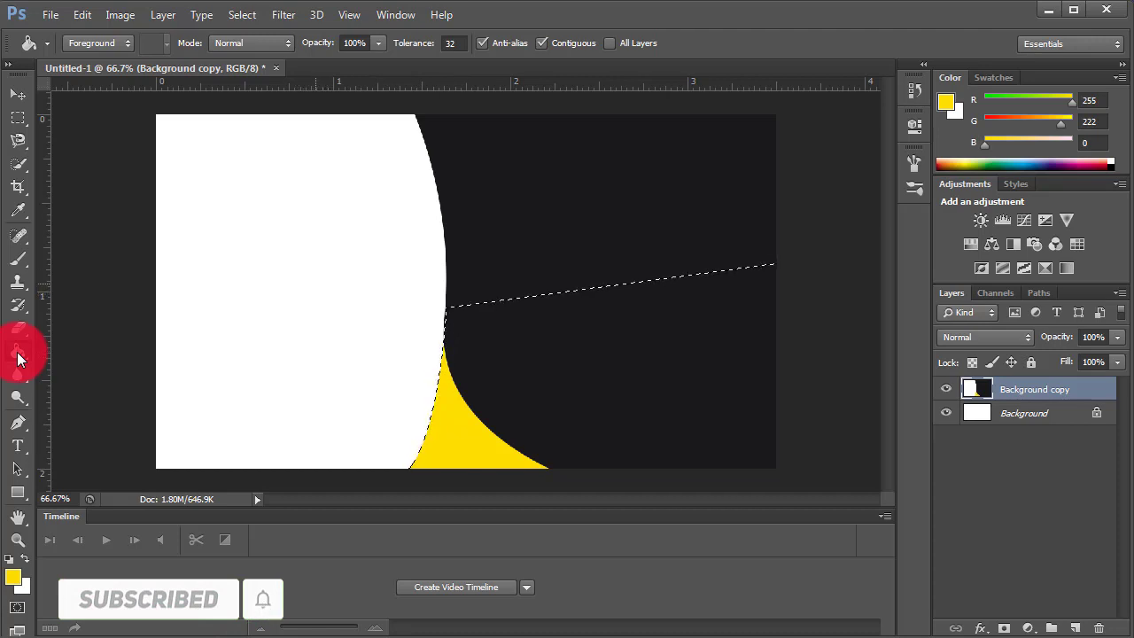
pyautogui.hotkey('ctrl', 'd')
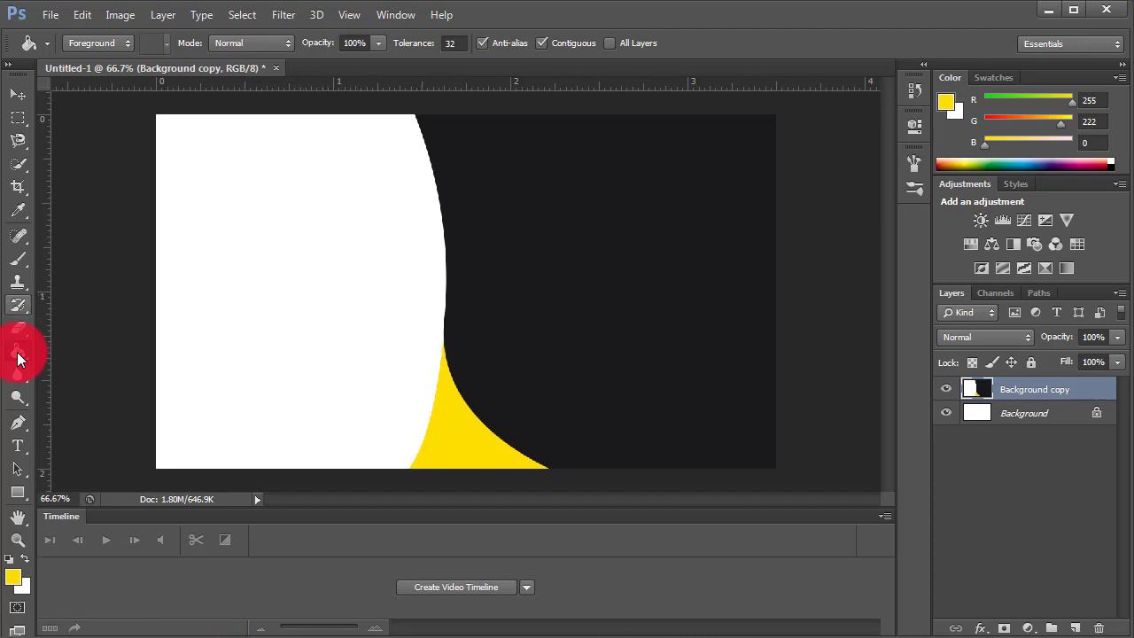
# Draw a closed Pen path curving from the dark shape's edge to below the card, left of the yellow area, and make it a new selection.
pyautogui.press('p')
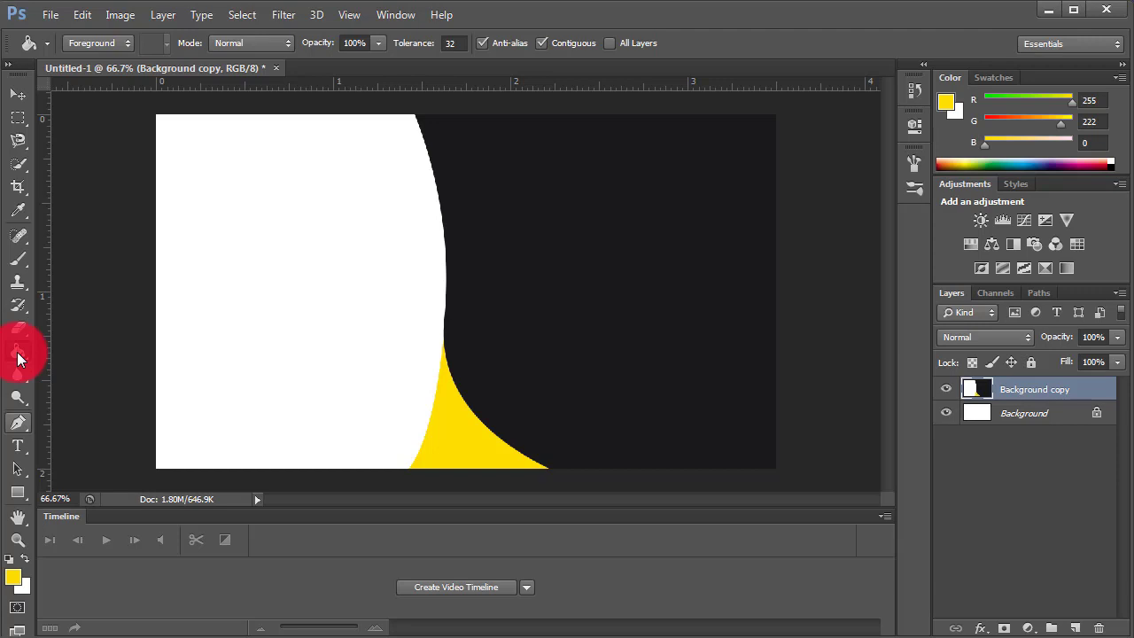
pyautogui.rightClick(17, 423)
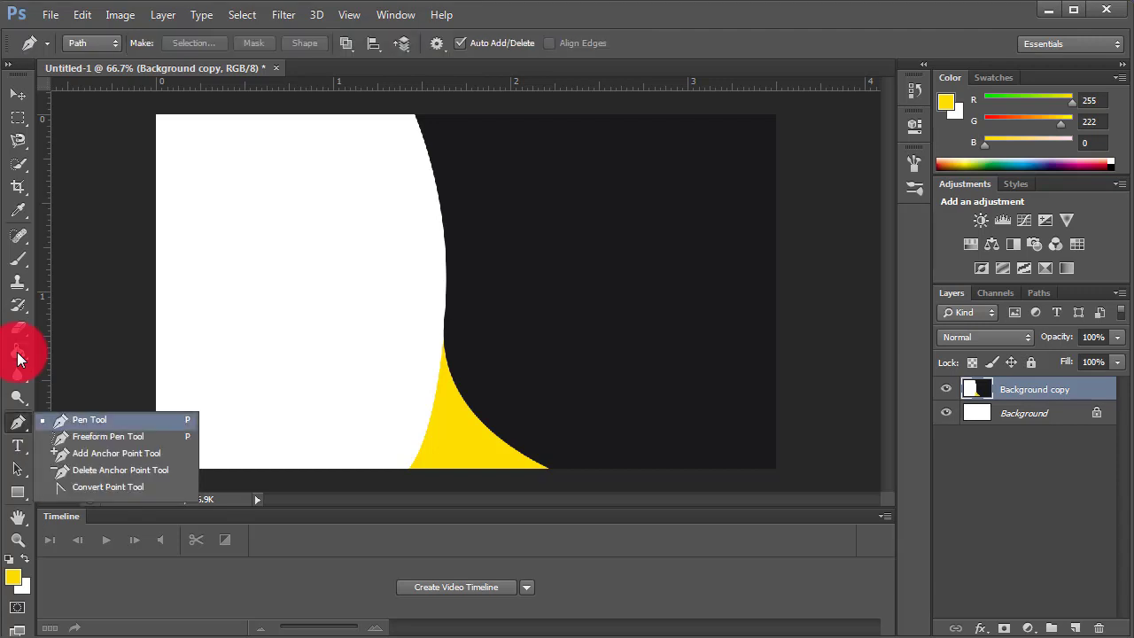
pyautogui.click(88, 421)
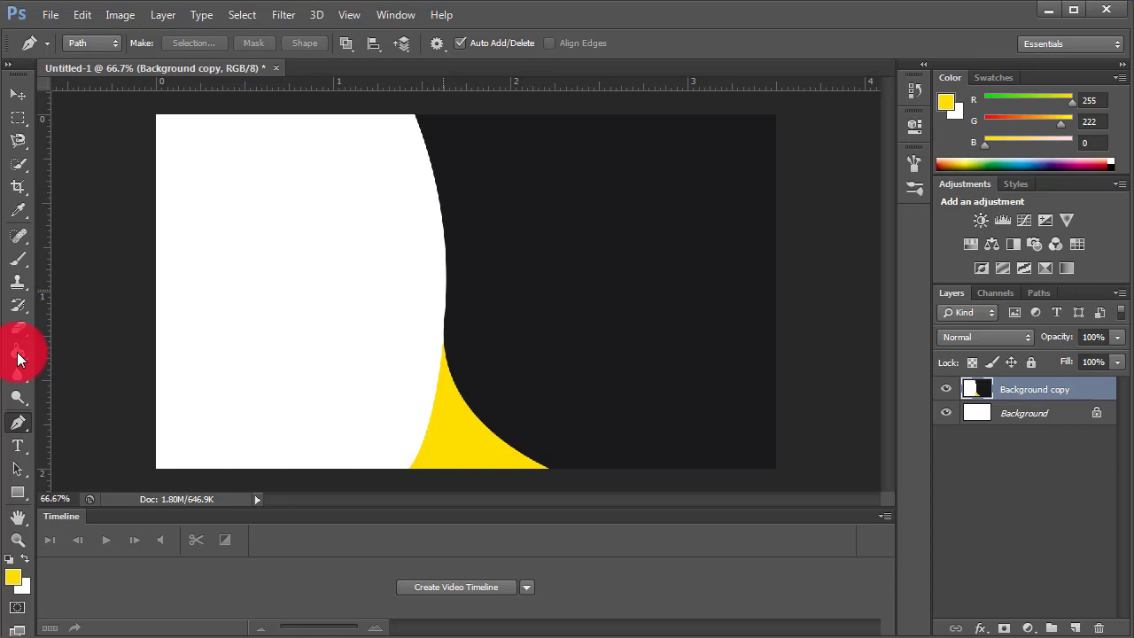
pyautogui.click(446, 292)
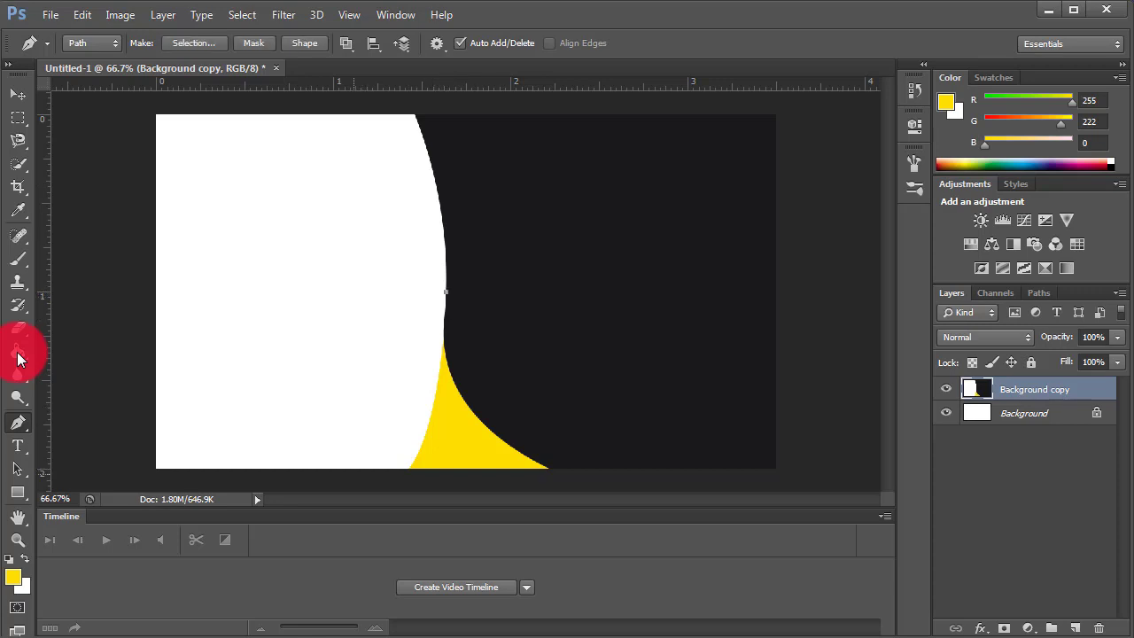
pyautogui.moveTo(341, 486); pyautogui.dragTo(299, 483)
pyautogui.click(825, 487)
pyautogui.click(846, 208)
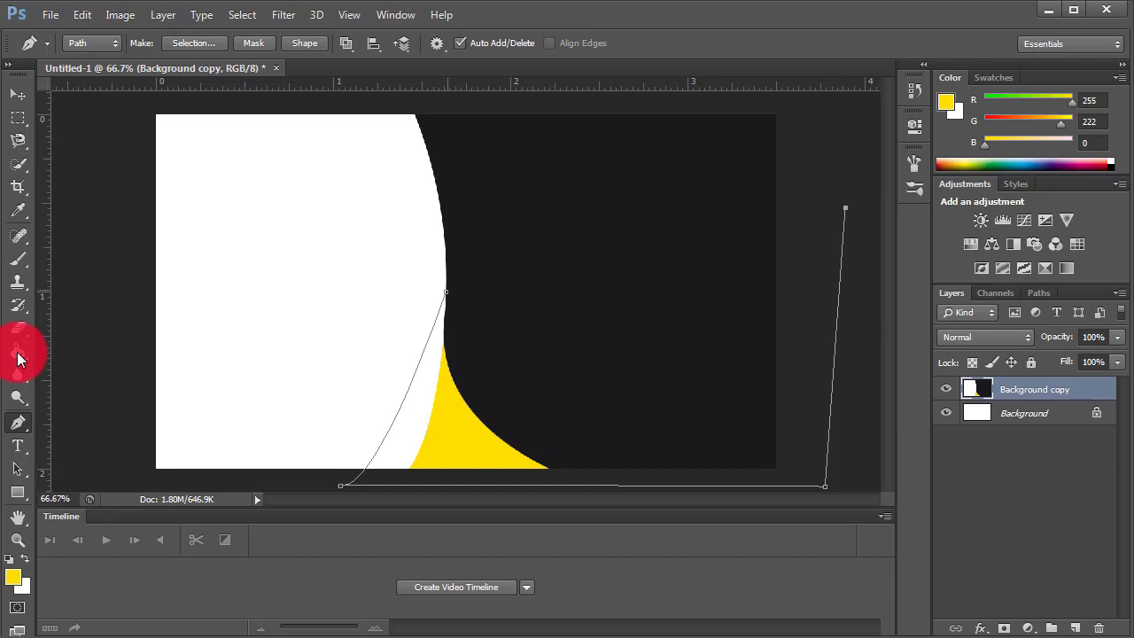
pyautogui.click(446, 292)
pyautogui.click(193, 42)
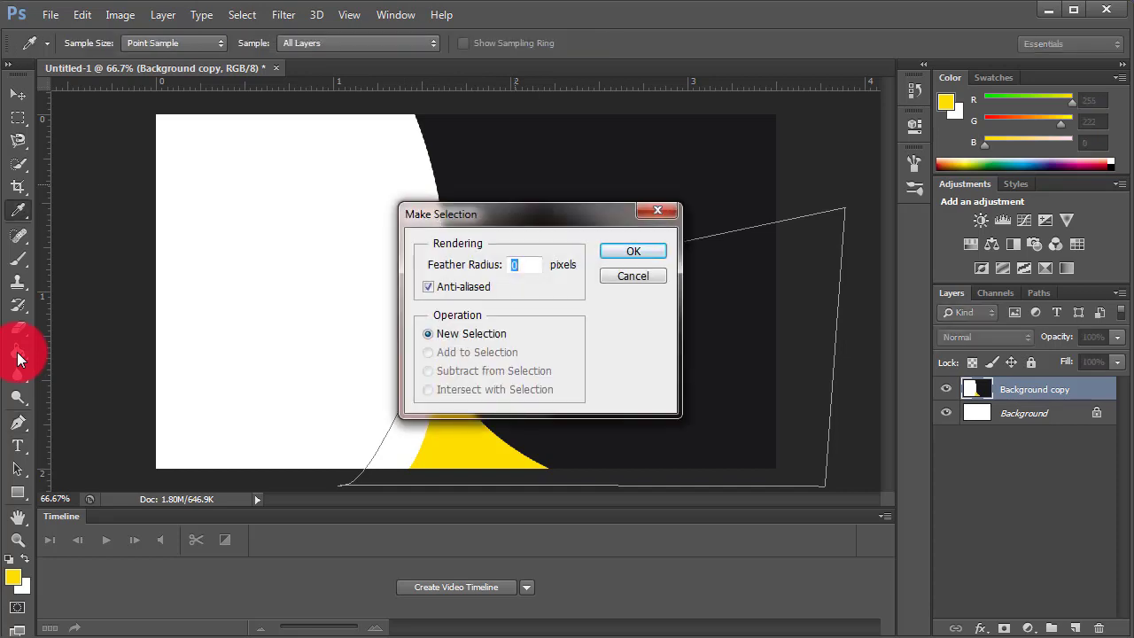
pyautogui.press('Return')
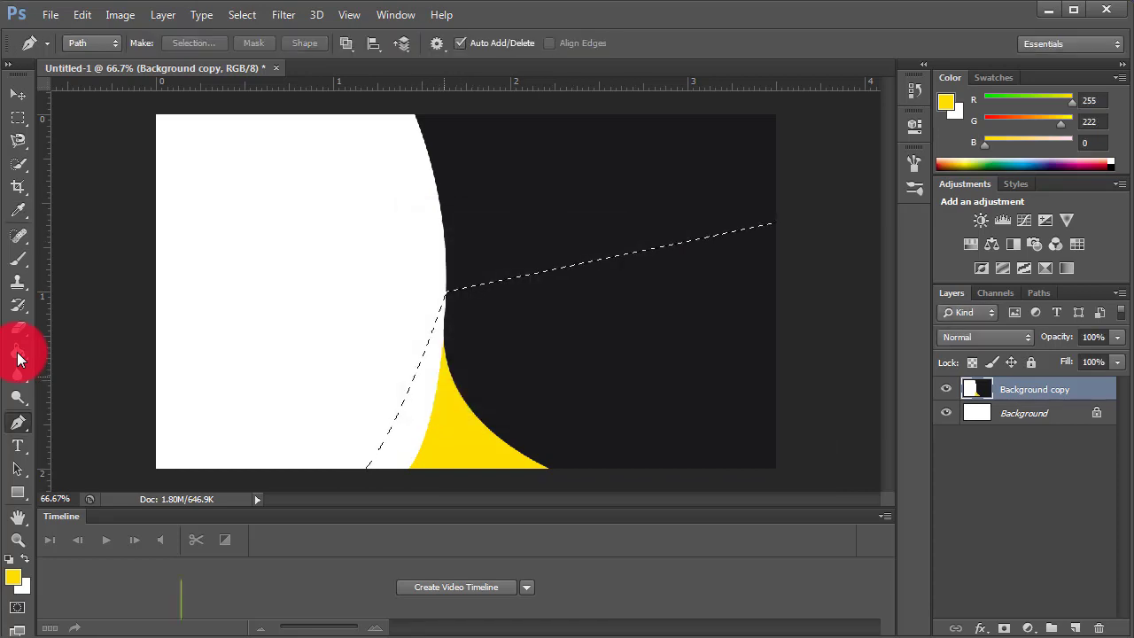
# Fill the selected white strip beside the yellow shape with dark yellow hex AE990C using the Paint Bucket tool, and deselect.
pyautogui.click(13, 577)
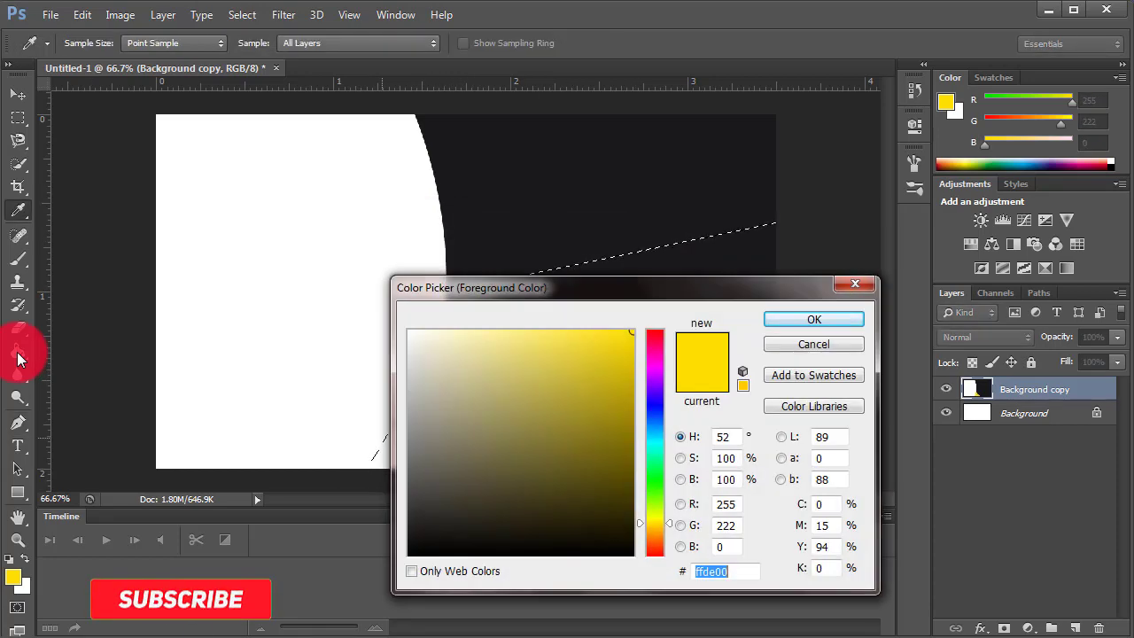
pyautogui.click(619, 366)
pyautogui.moveTo(618, 366); pyautogui.dragTo(619, 403)
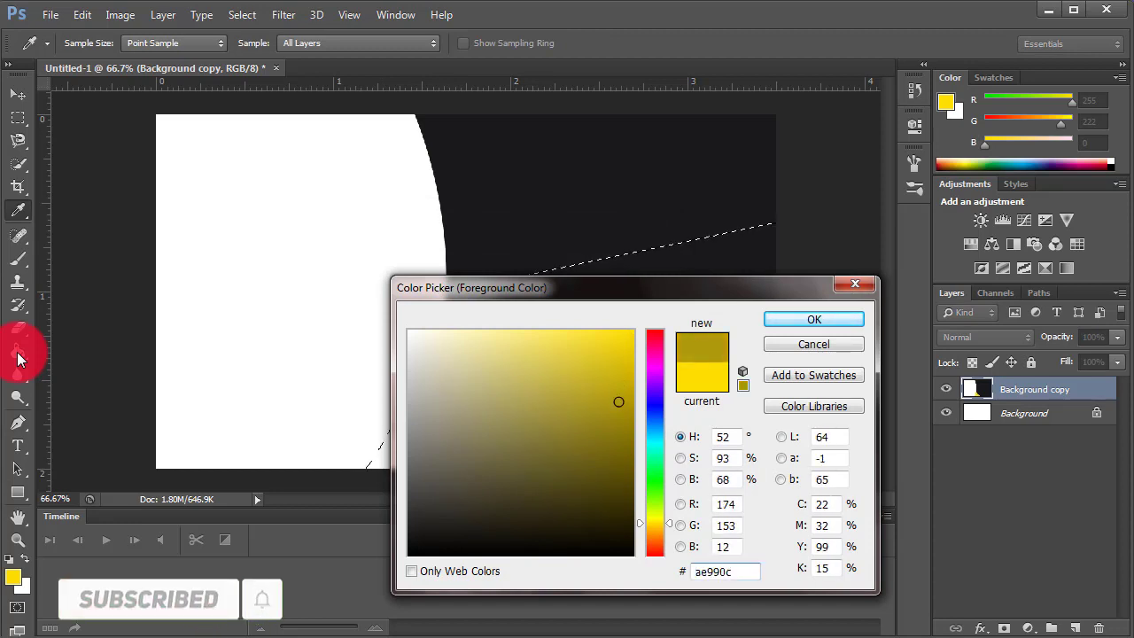
pyautogui.click(813, 319)
pyautogui.press('p')
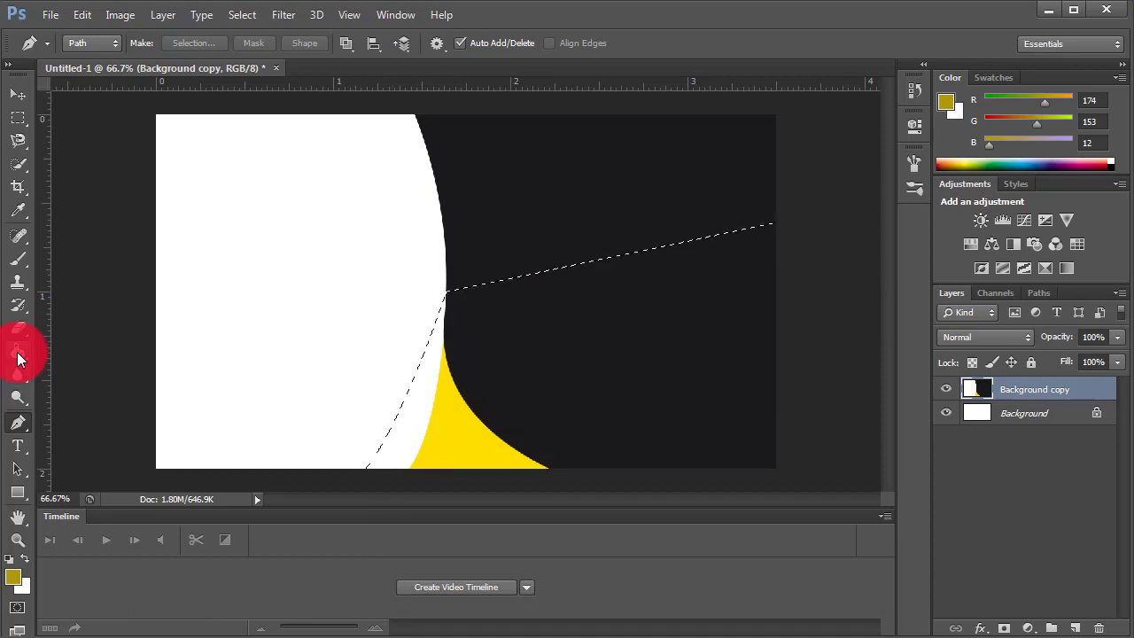
pyautogui.click(19, 358)
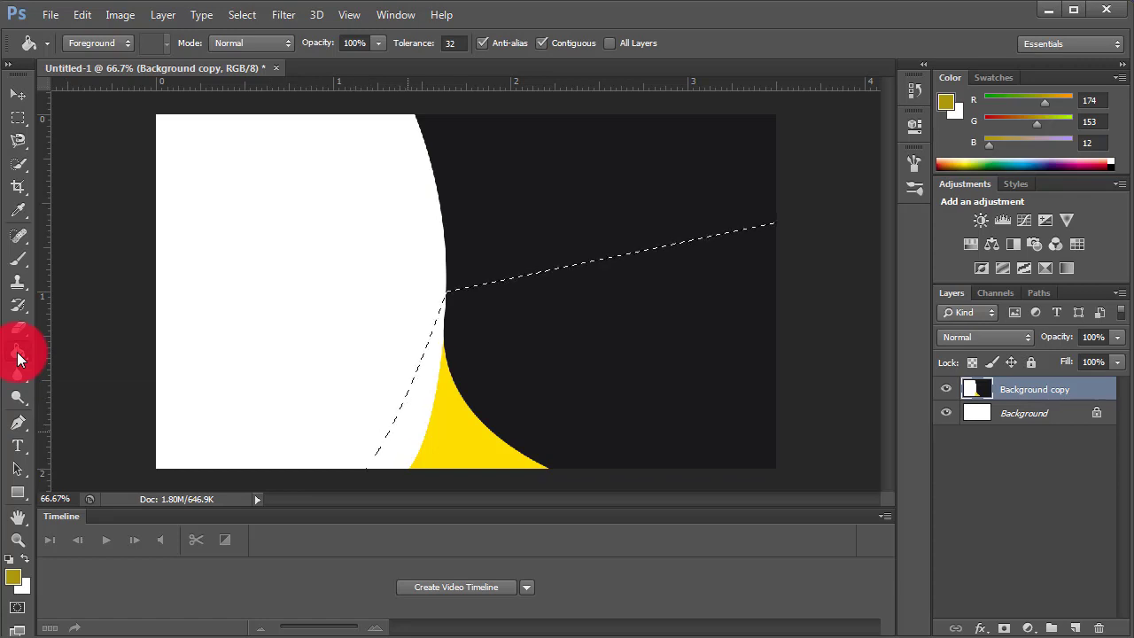
pyautogui.hotkey('alt', 'BackSpace')
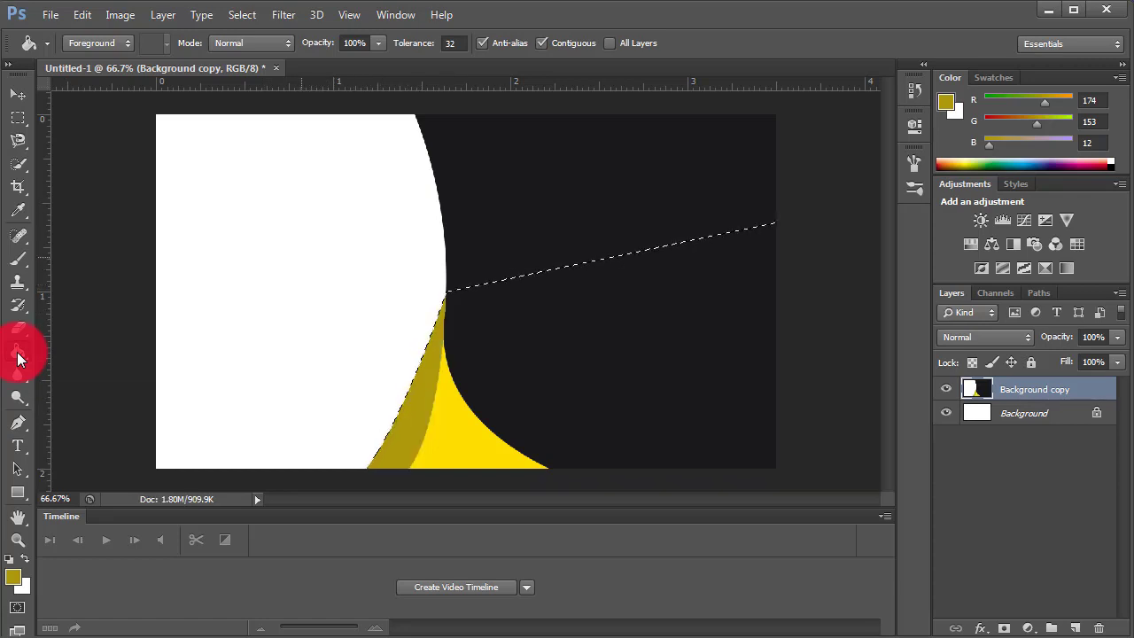
pyautogui.hotkey('ctrl', 'd')
# Start a new text layer in the upper part of the white area and set its color to black, hex 000000.
pyautogui.press('t')
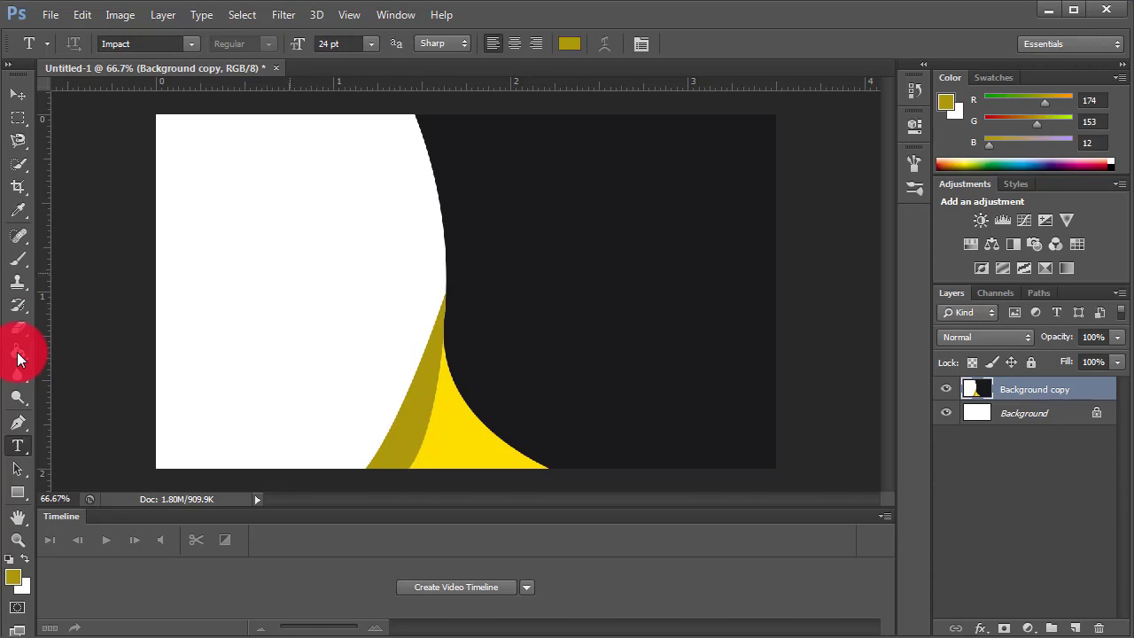
pyautogui.click(188, 221)
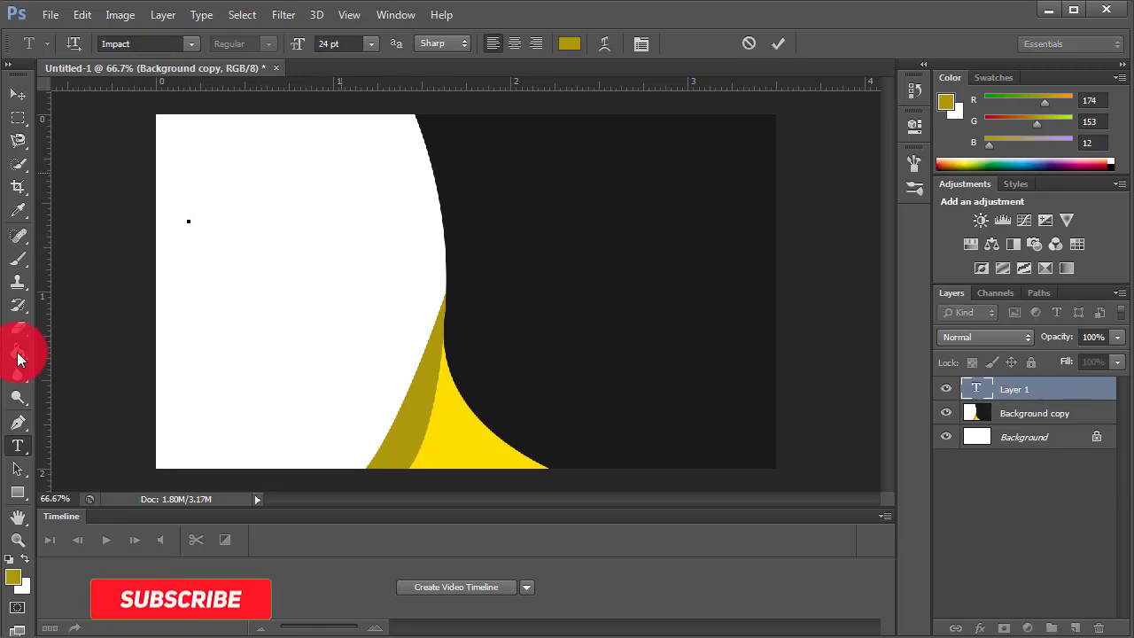
pyautogui.click(569, 43)
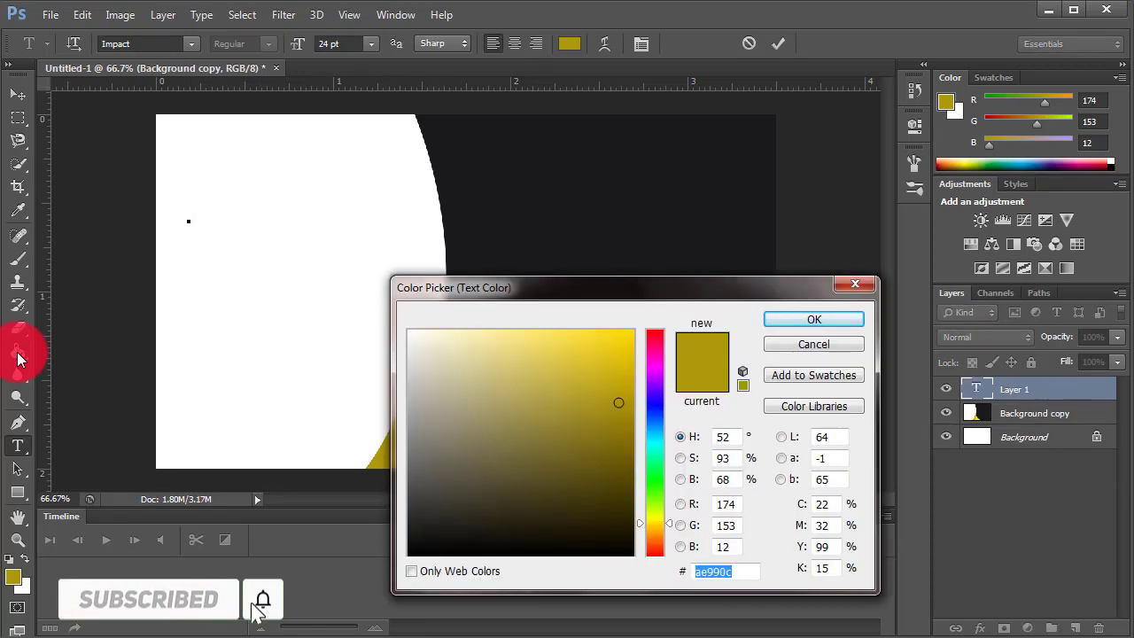
pyautogui.write('000000')
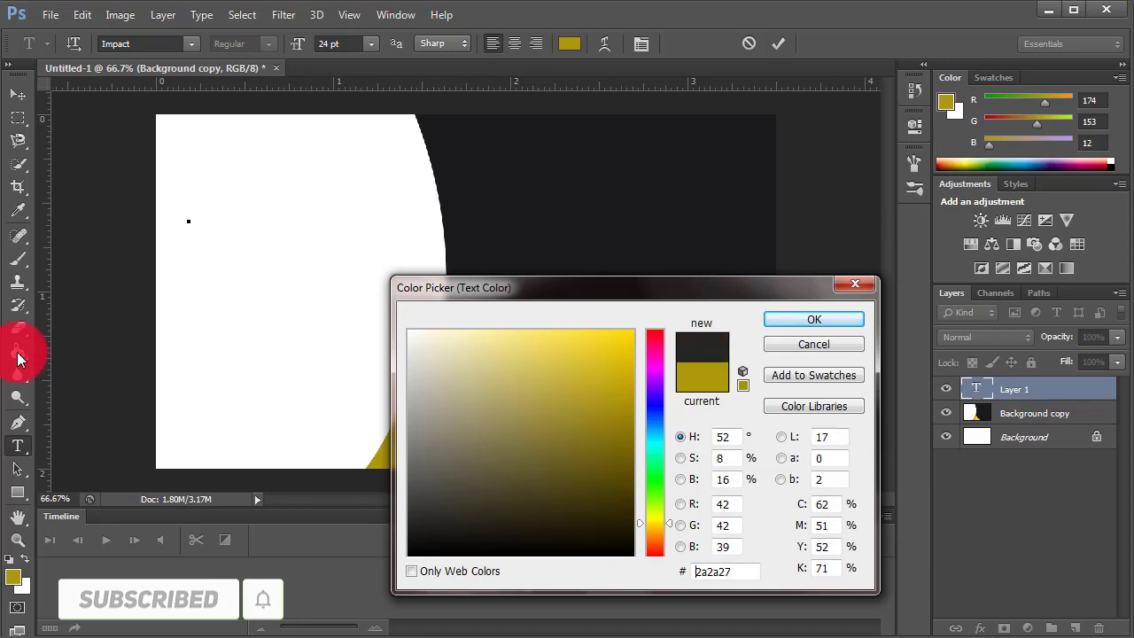
pyautogui.press('Return')
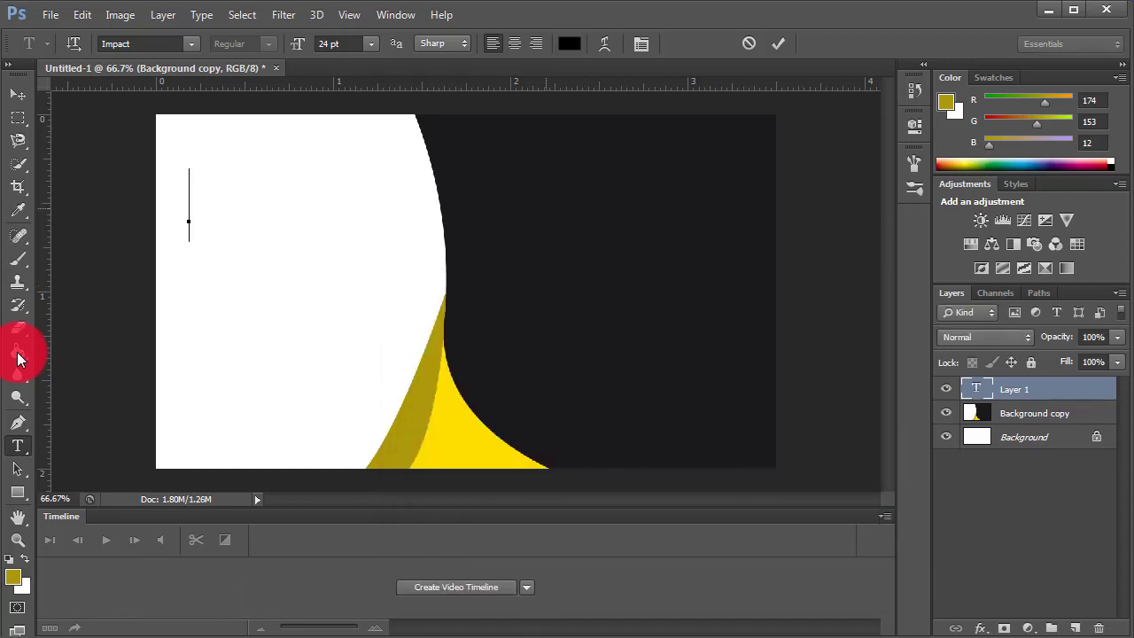
# Enter "BEST FORME" as the title, shift it so it fits inside the white area, and commit the text.
pyautogui.write('BEST')
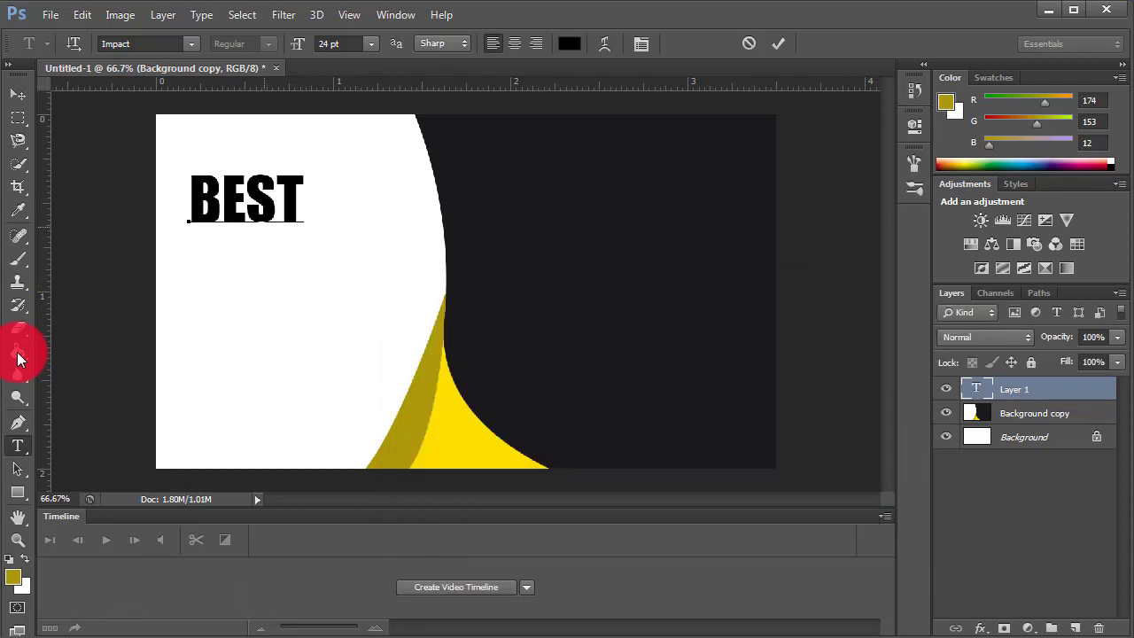
pyautogui.write(' FOR')
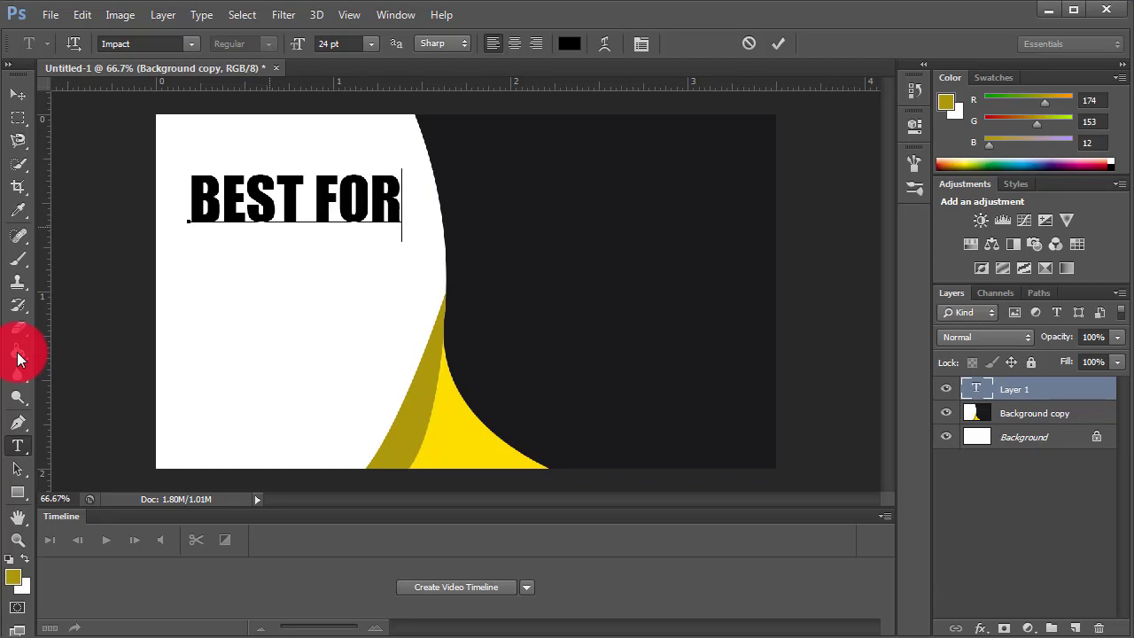
pyautogui.press('Return')
pyautogui.press('BackSpace')
pyautogui.write('ME')
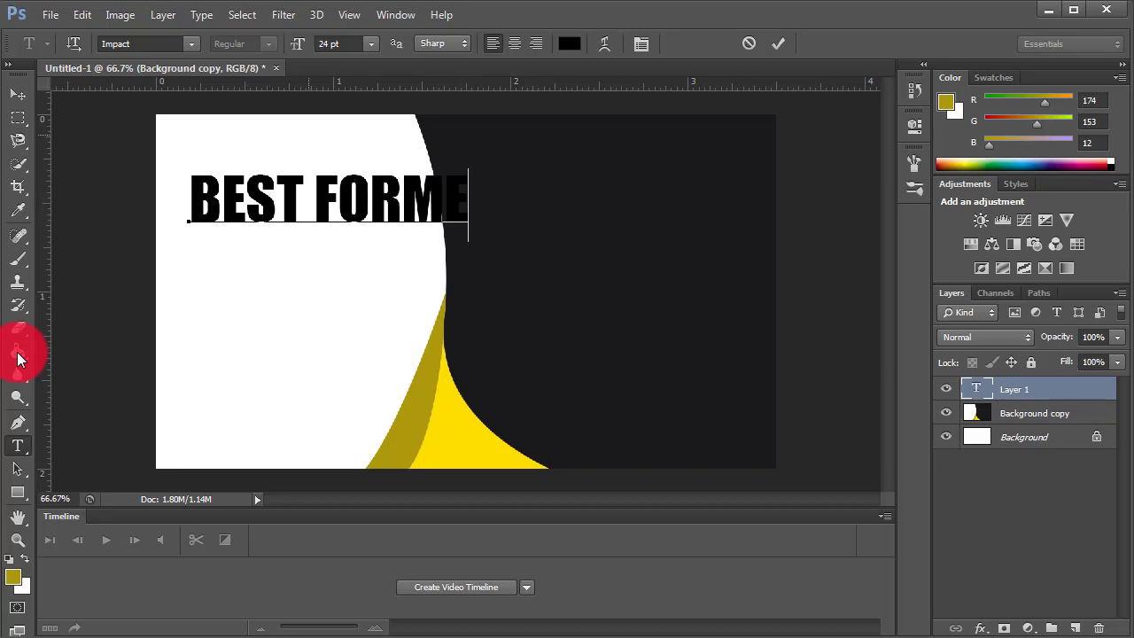
pyautogui.moveTo(308, 135); pyautogui.dragTo(275, 143)
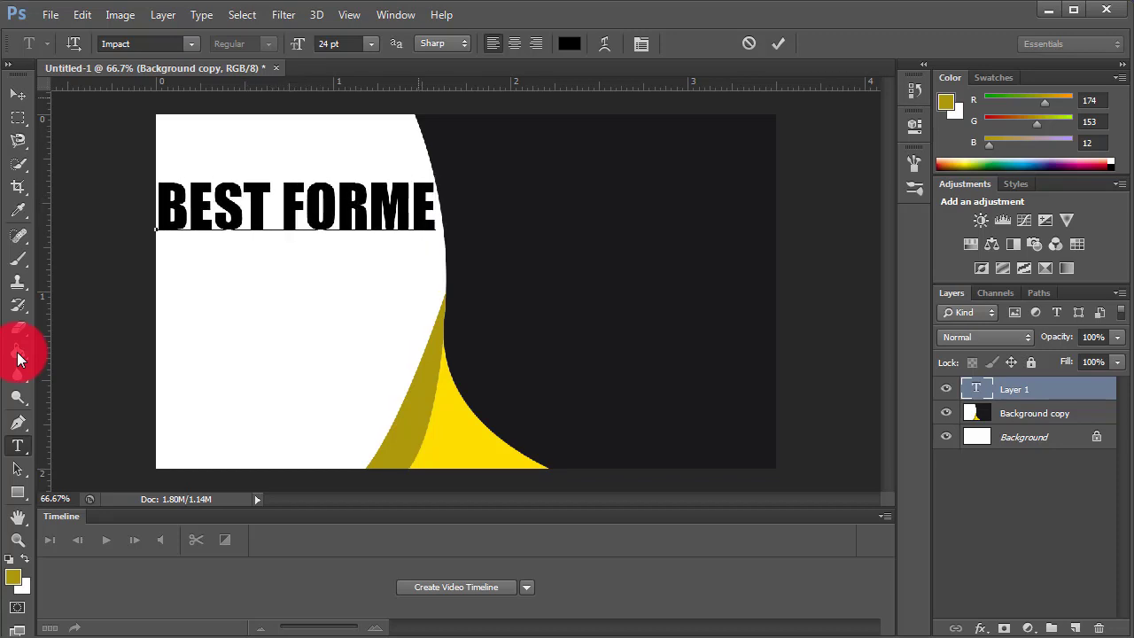
pyautogui.click(779, 44)
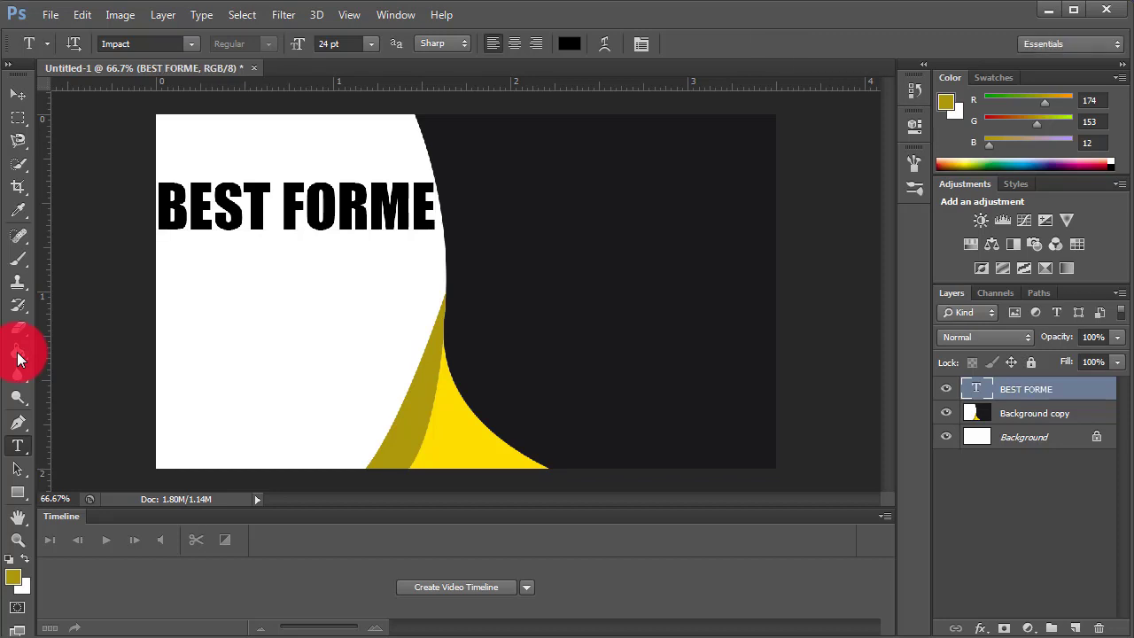
# Scale the title to about 78% width and 77% height, and move it down to the middle of the white area.
pyautogui.hotkey('ctrl', 't')
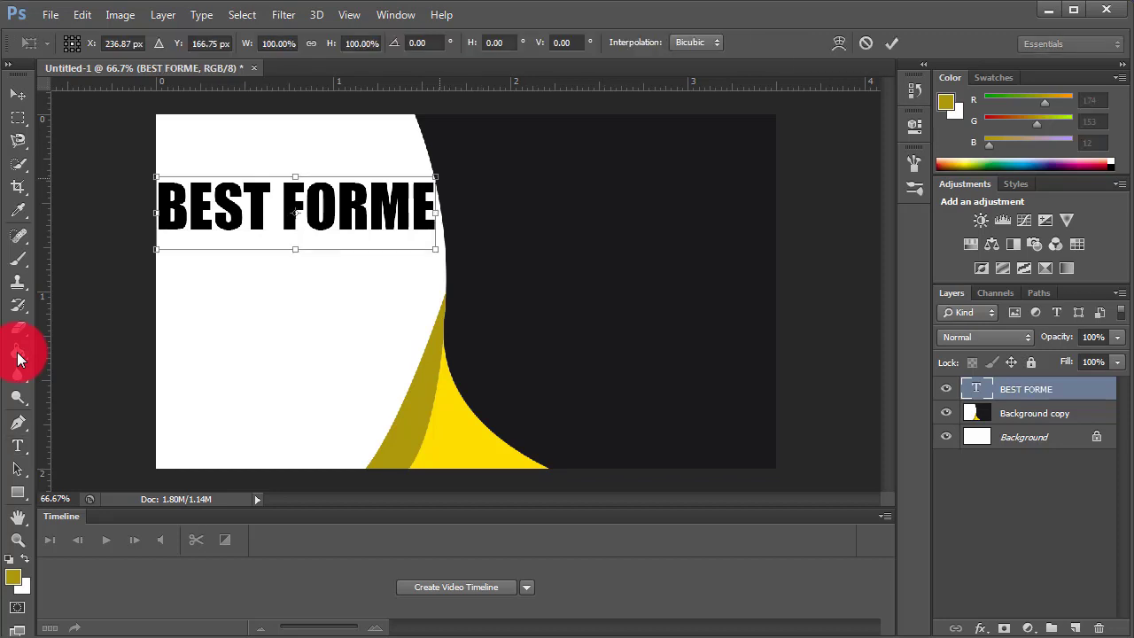
pyautogui.moveTo(435, 176); pyautogui.dragTo(375, 193)
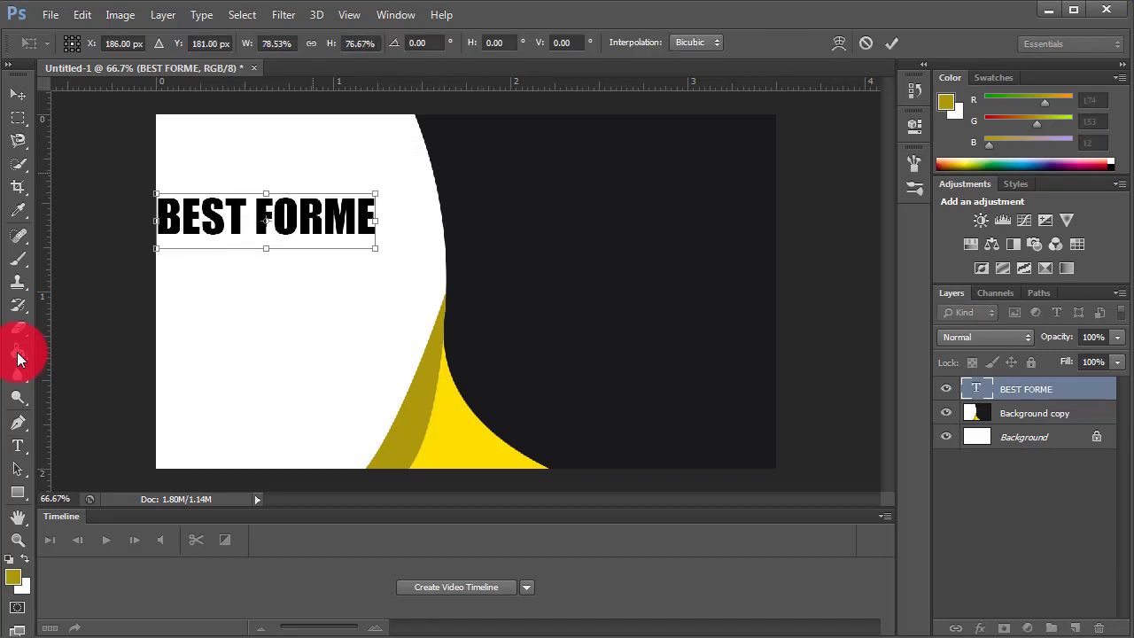
pyautogui.moveTo(266, 220); pyautogui.dragTo(276, 301)
pyautogui.press('t')
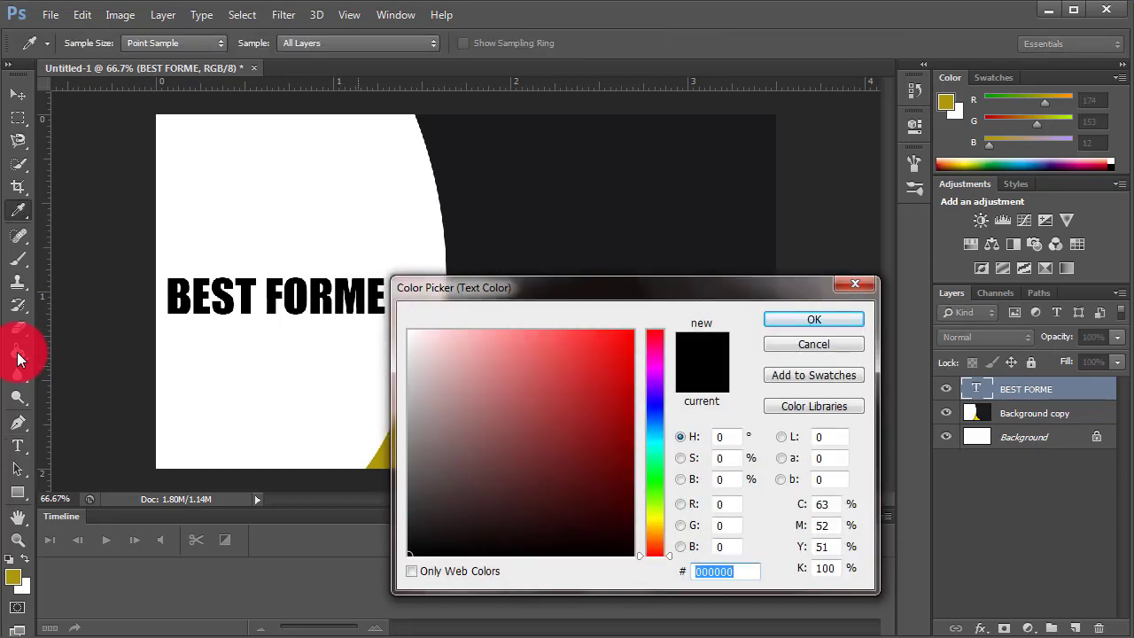
pyautogui.write('ffffff')
pyautogui.write('000000')
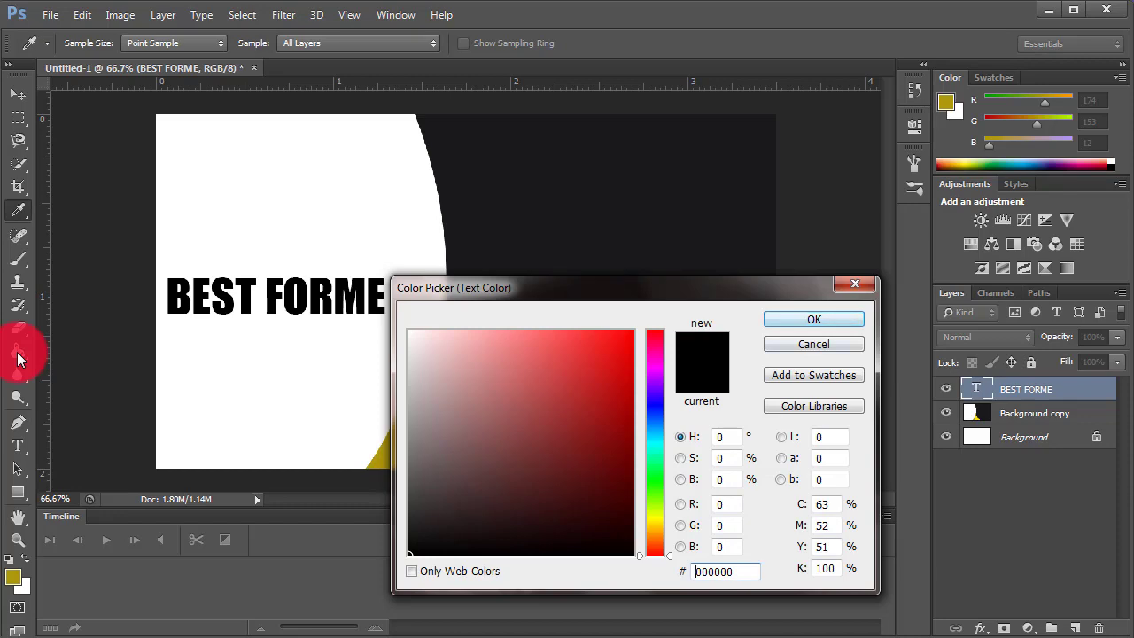
pyautogui.press('Return')
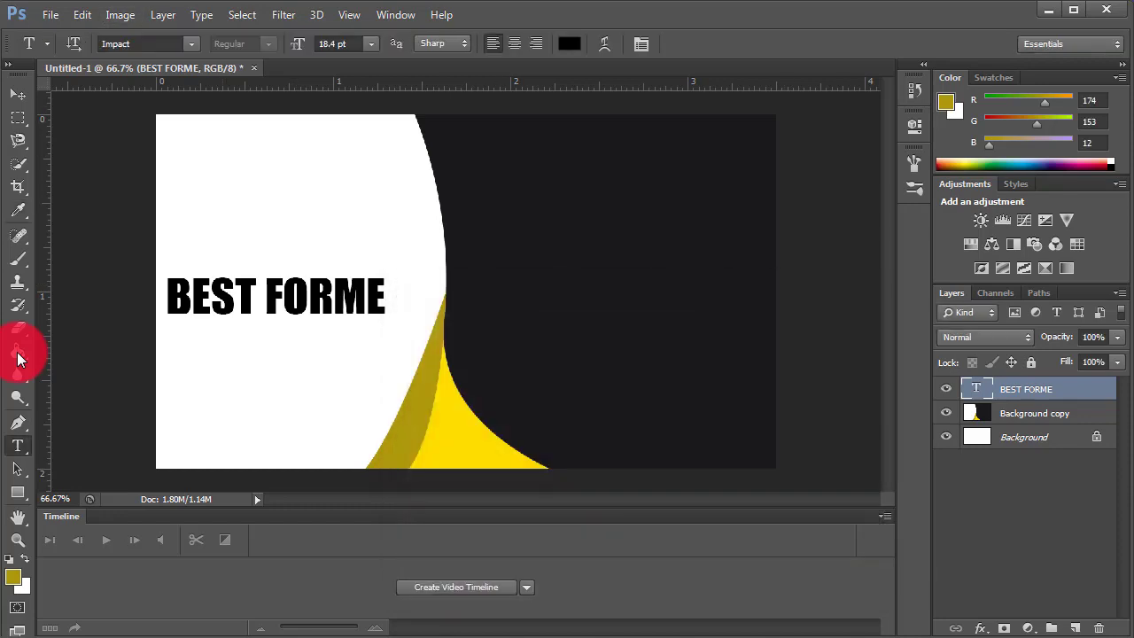
# Set the font to Kalinga, enter "OFFICIAL" in white on the dark area, and shift the text closer to the curve.
pyautogui.hotkey('alt', 'Down')
pyautogui.press('Escape')
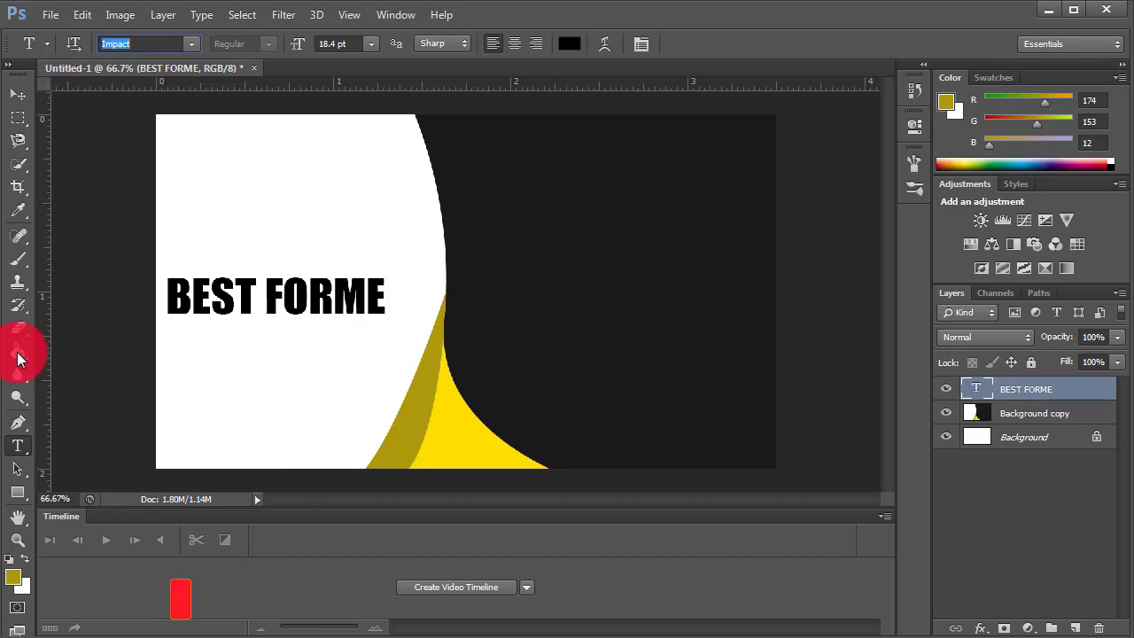
pyautogui.write('K')
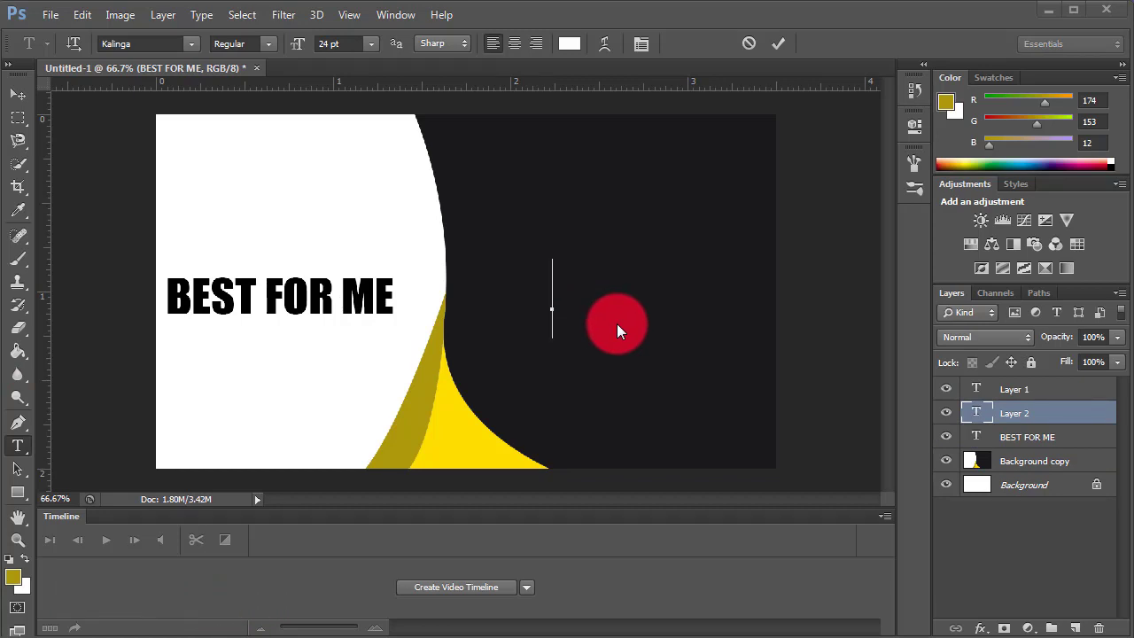
pyautogui.write('OF')
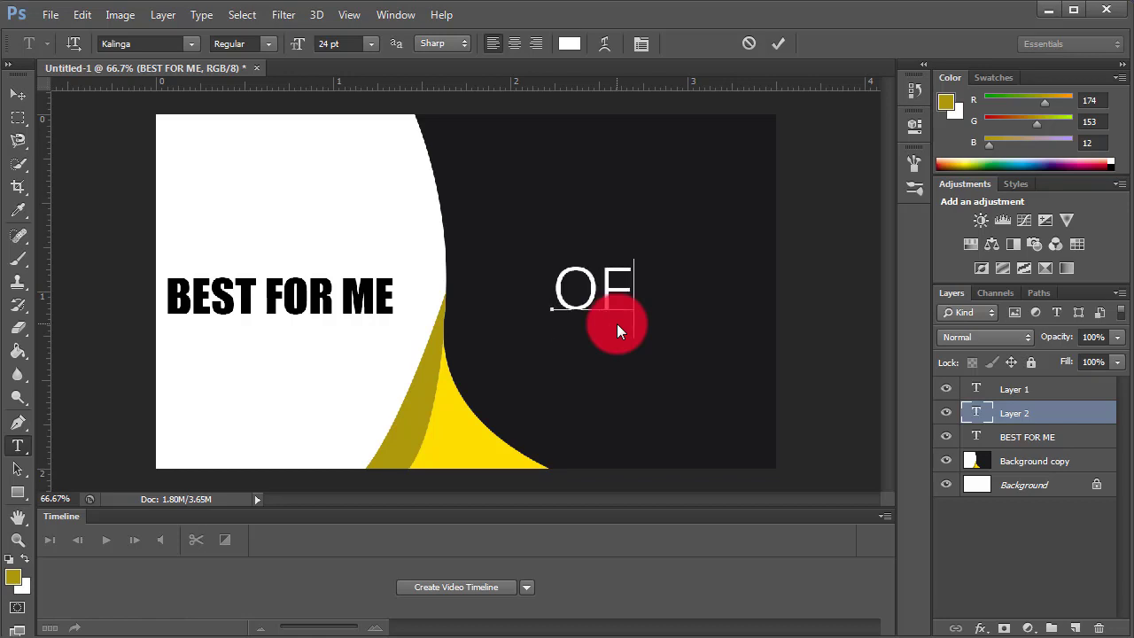
pyautogui.write('FICIA')
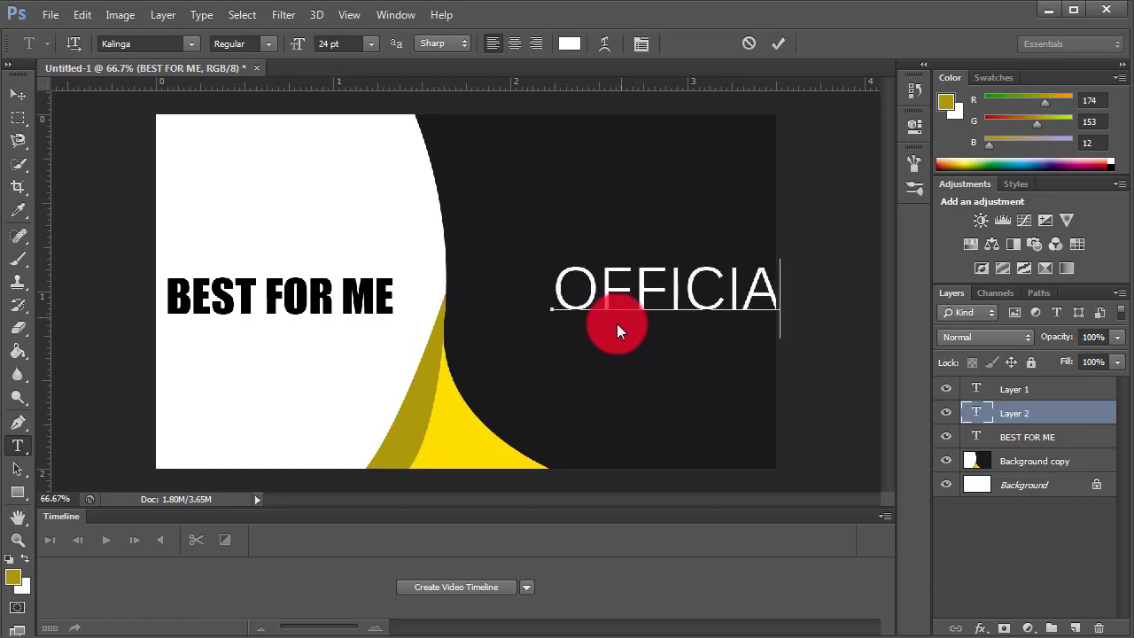
pyautogui.write('L')
pyautogui.moveTo(593, 194); pyautogui.dragTo(563, 193)
# Select the whole word "OFFICIAL" and set its font size to 11 pt.
pyautogui.click(371, 44)
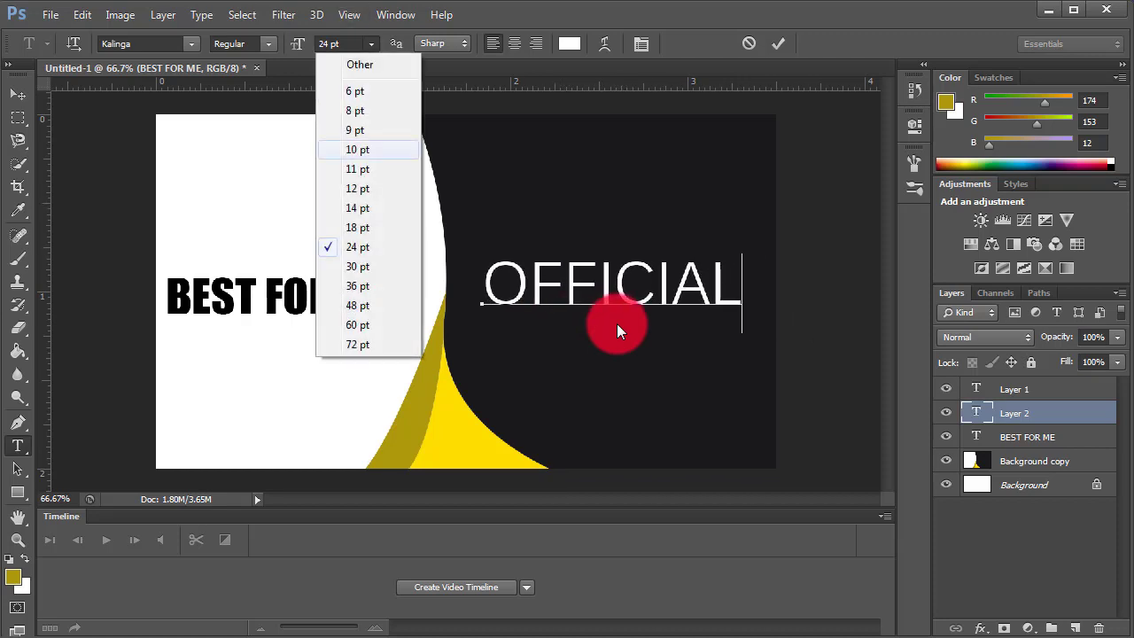
pyautogui.click(341, 150)
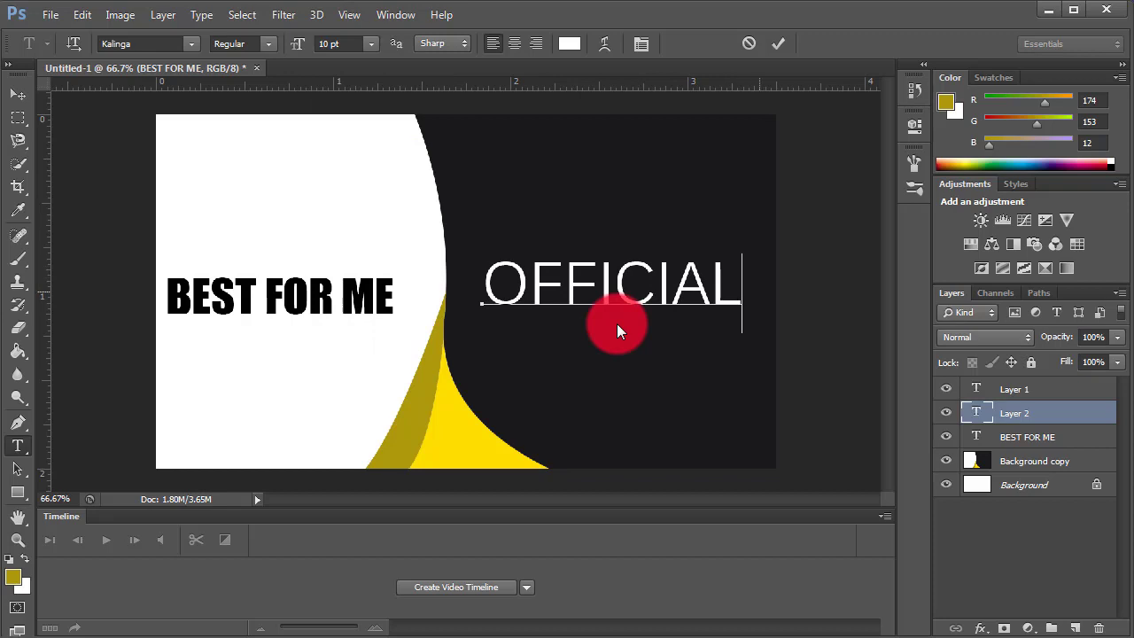
pyautogui.hotkey('shift', 'Left')
pyautogui.hotkey('shift', 'Left')
pyautogui.hotkey('shift', 'Left')
pyautogui.hotkey('shift', 'Left')
pyautogui.hotkey('shift', 'Left')
pyautogui.hotkey('shift', 'Left')
pyautogui.hotkey('shift', 'Left')
pyautogui.hotkey('shift', 'Left')
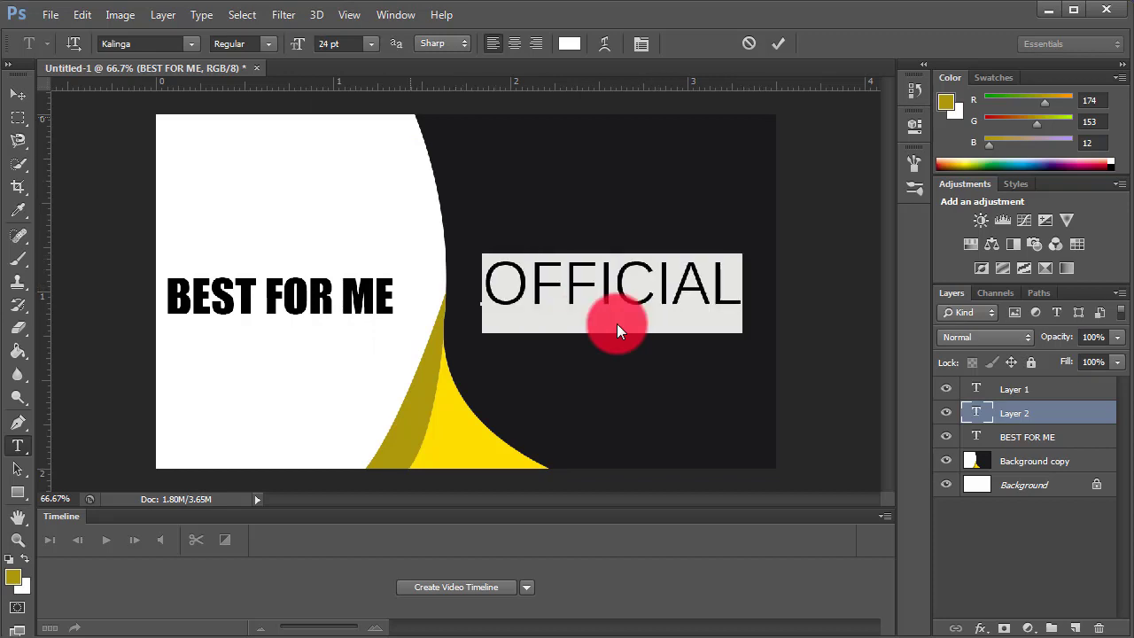
pyautogui.click(371, 43)
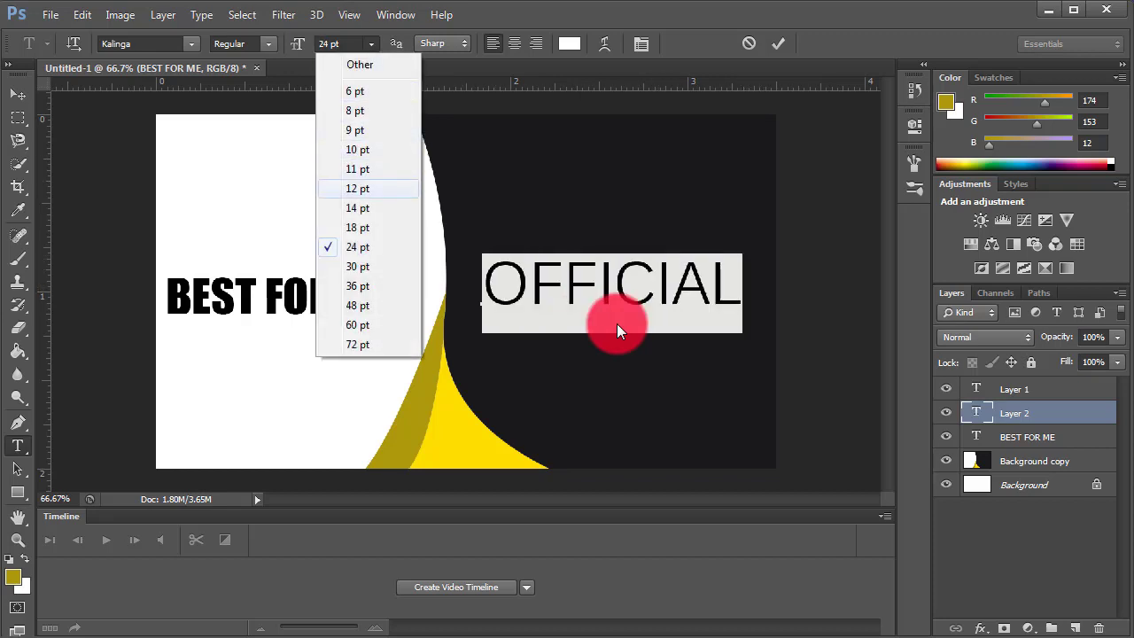
pyautogui.click(357, 168)
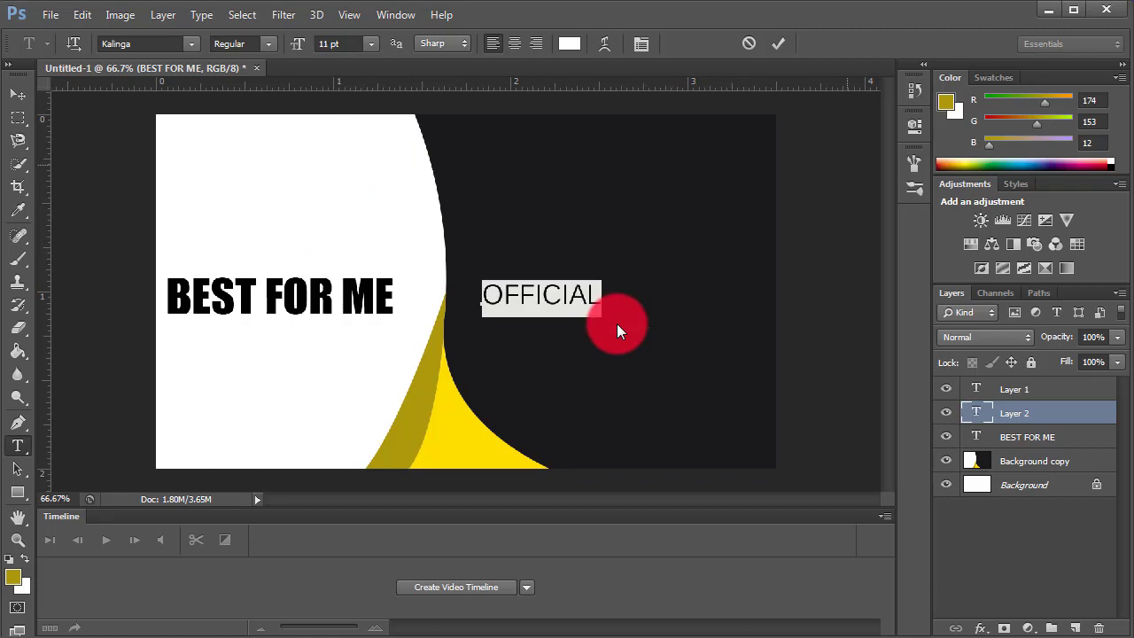
# Replace the word with "THE OFFICIAL" above an indented "CHANNEL" line, and move the text slightly up and to the right.
pyautogui.press('BackSpace')
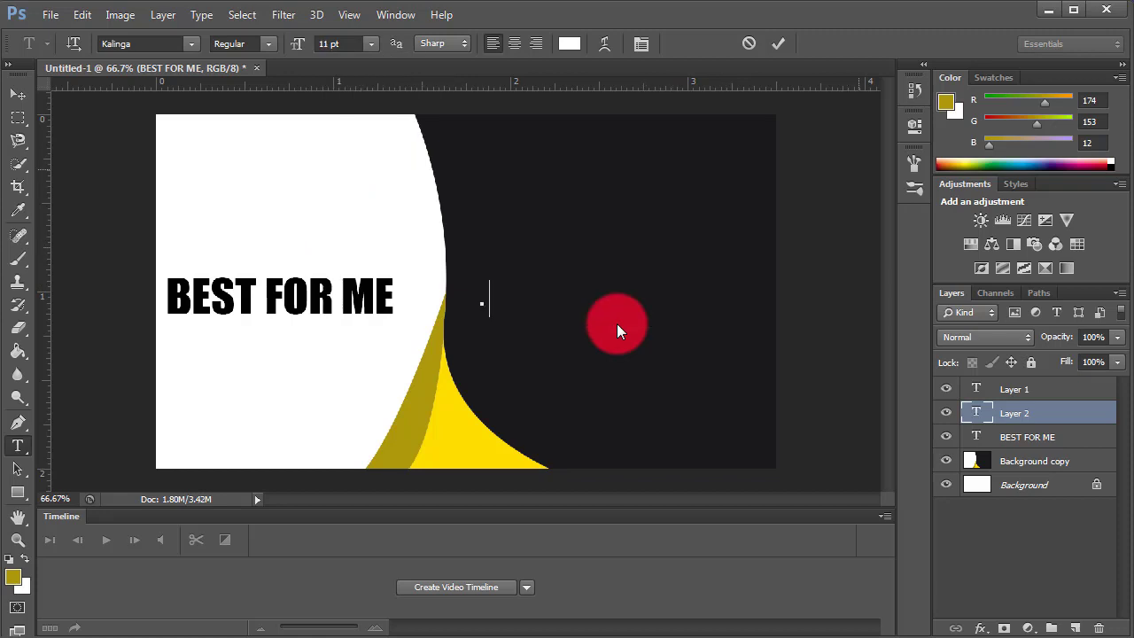
pyautogui.write('THE OFFI')
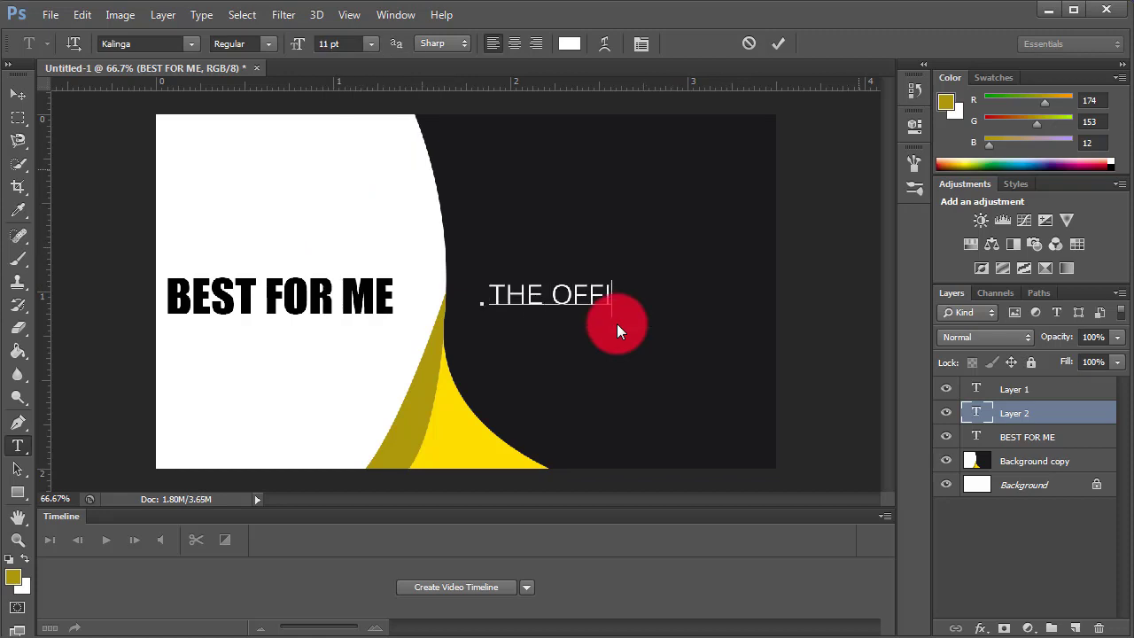
pyautogui.write('CIAL')
pyautogui.press('Return')
pyautogui.write('CHANNEL')
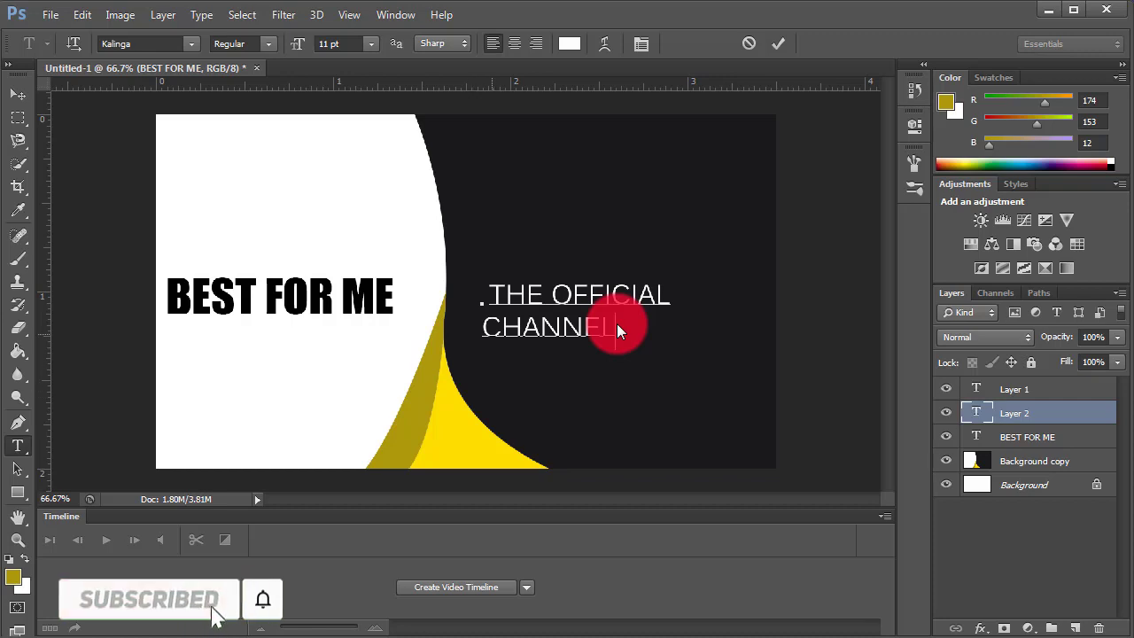
pyautogui.press('Home')
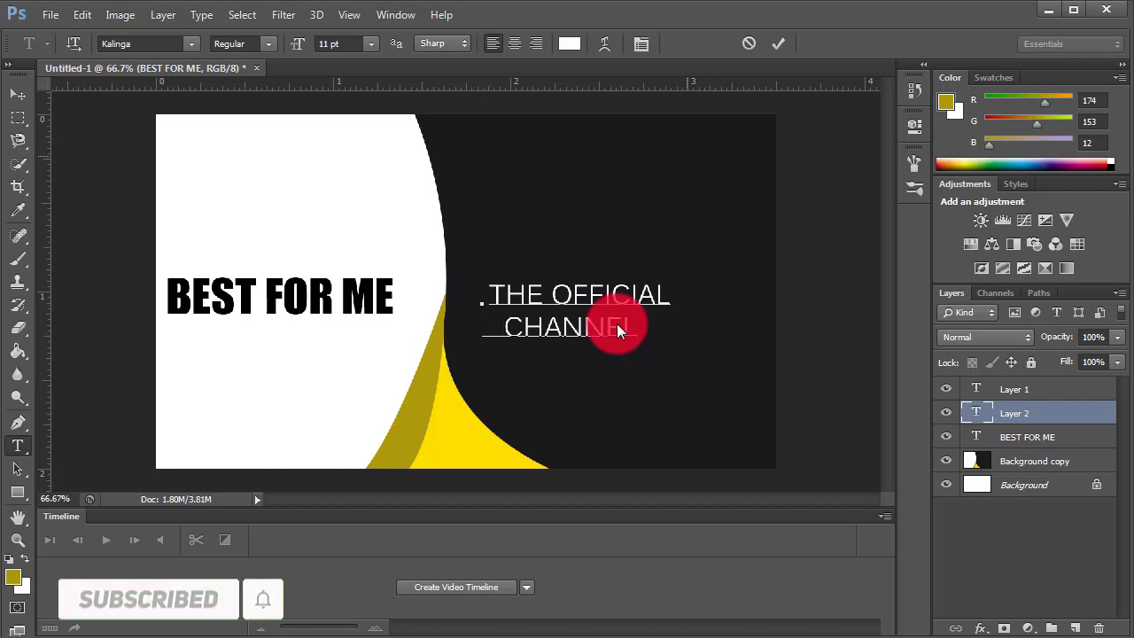
pyautogui.hotkey('ctrl', 'Return')
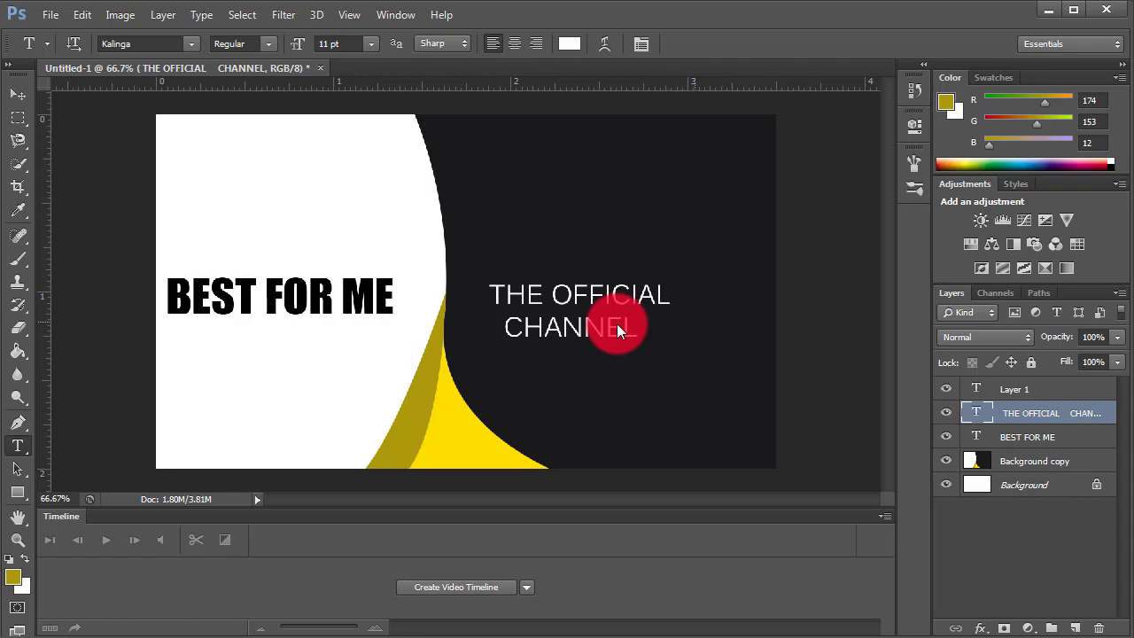
pyautogui.press('v')
pyautogui.moveTo(616, 329); pyautogui.dragTo(630, 315)
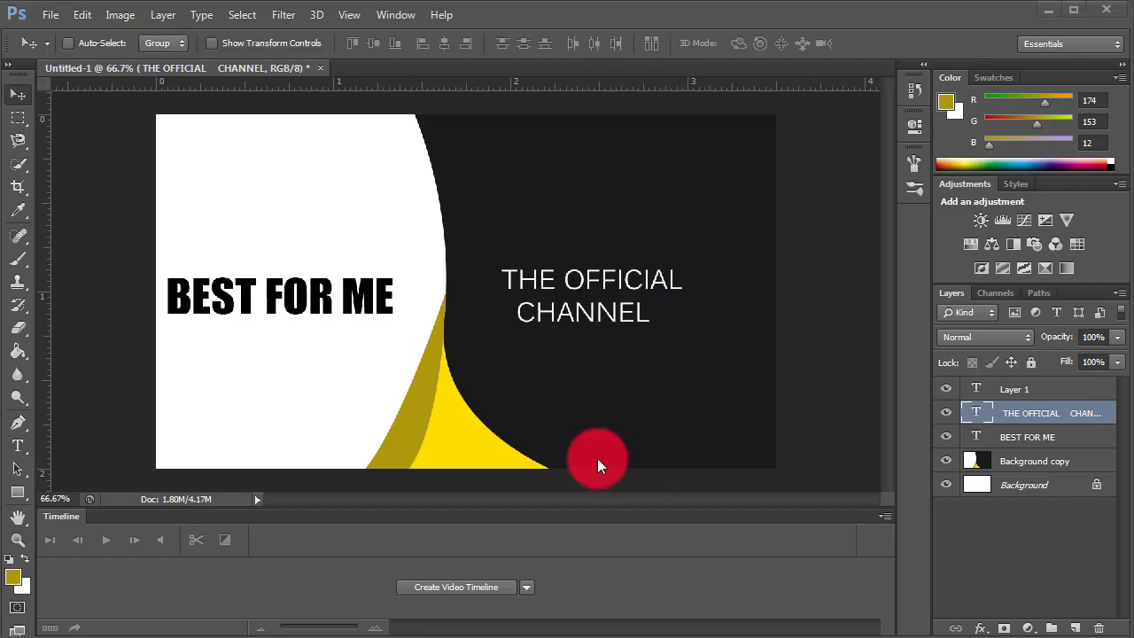
# Start a new text line in the upper part of the white area and set its colour to black (000000).
pyautogui.click(17, 446)
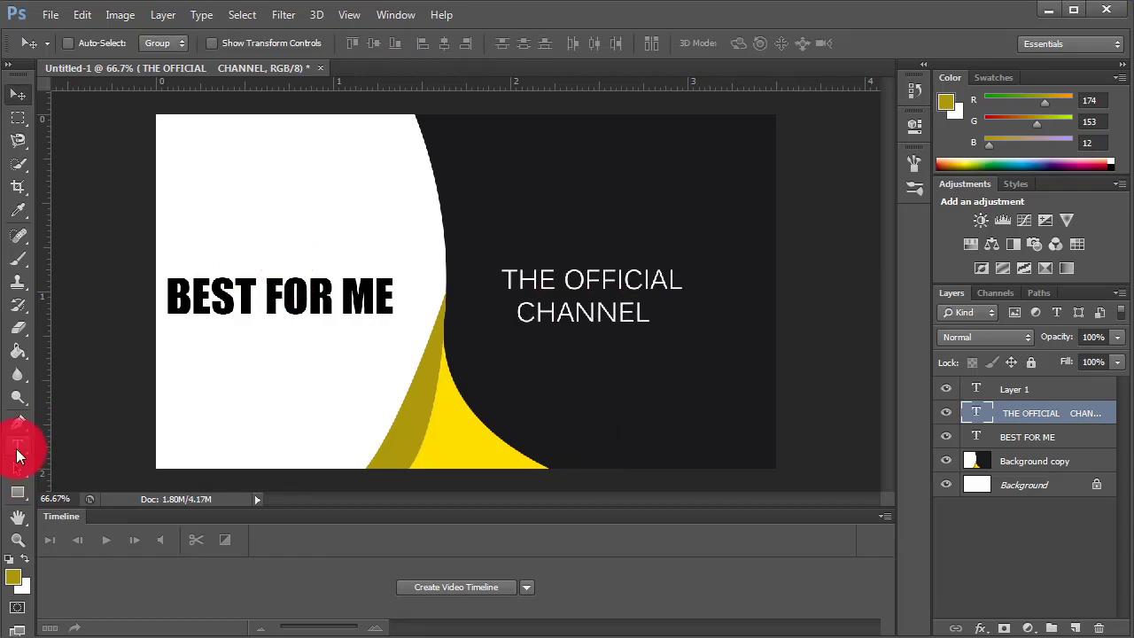
pyautogui.click(16, 451)
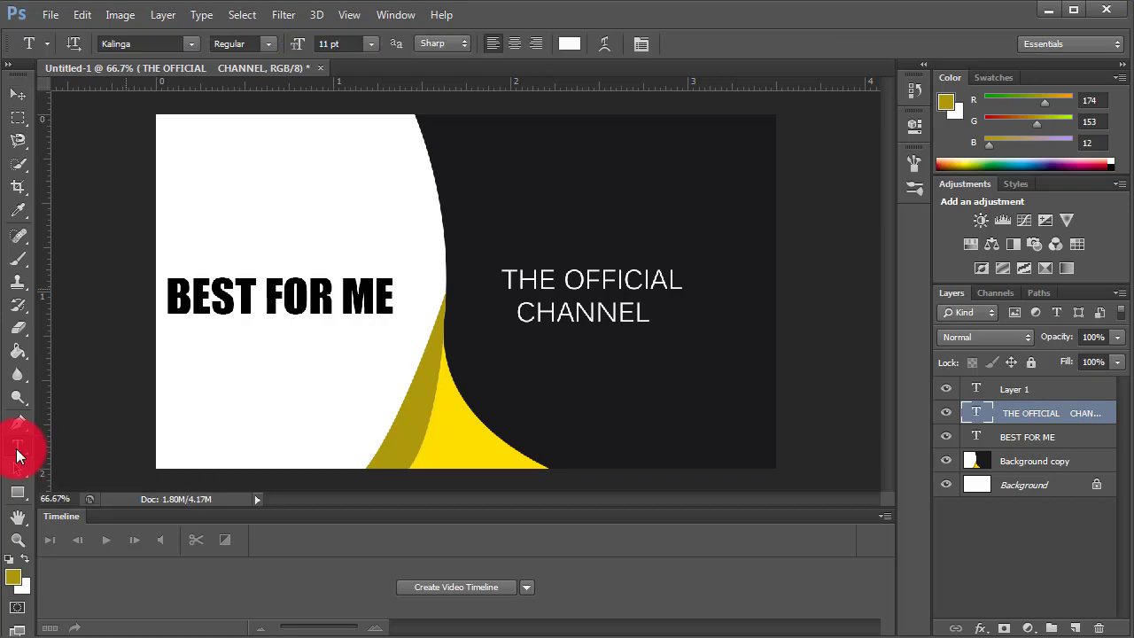
pyautogui.click(191, 163)
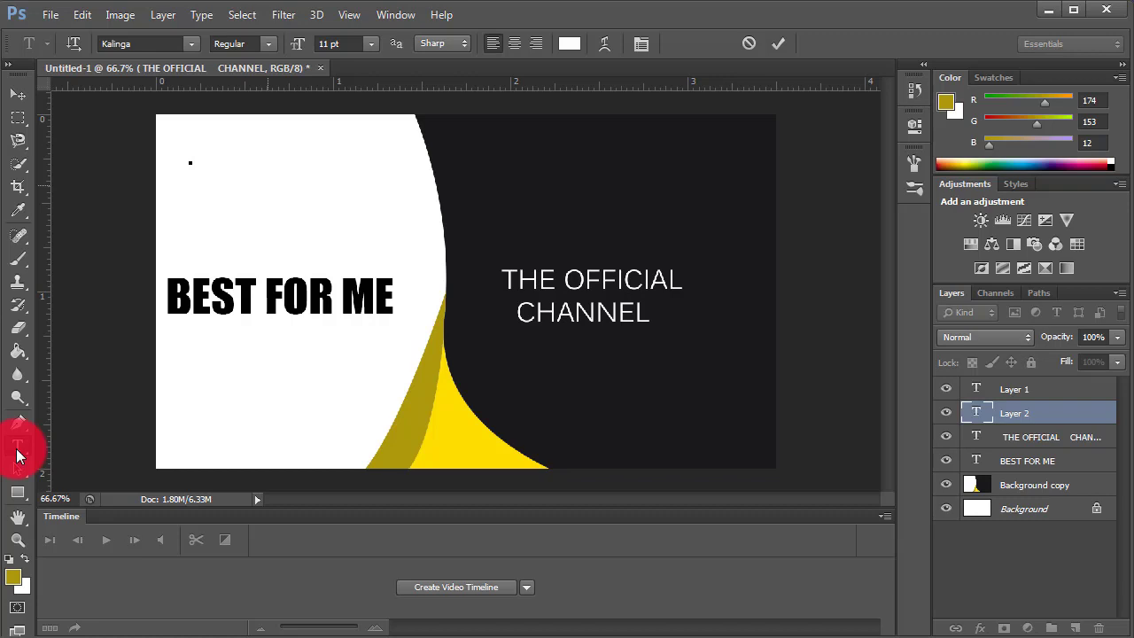
pyautogui.click(570, 44)
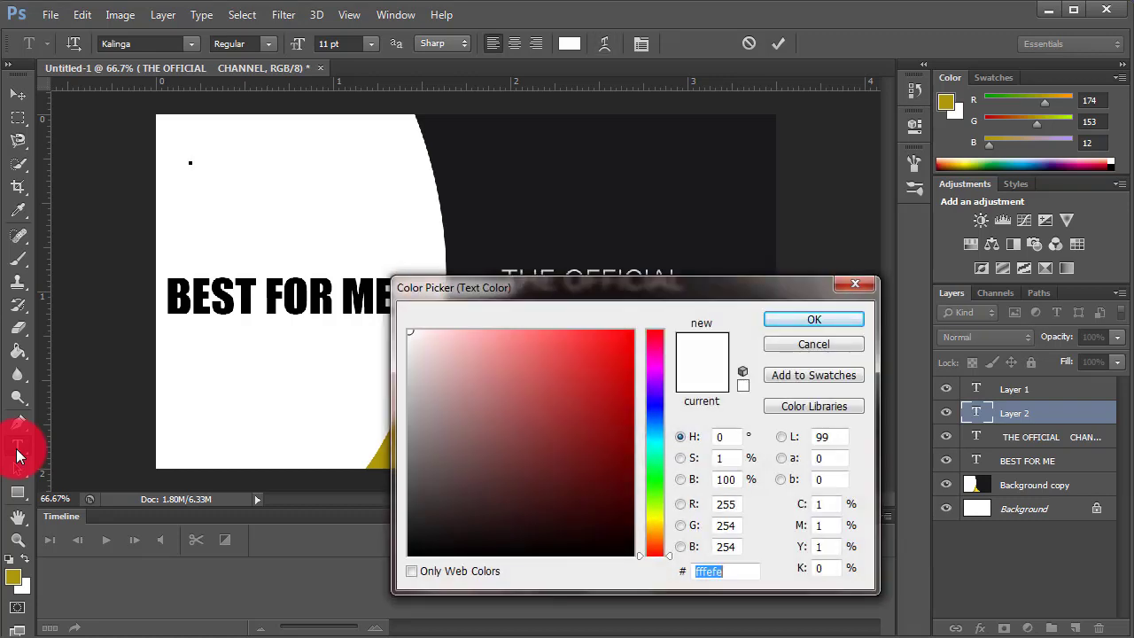
pyautogui.moveTo(454, 519)
pyautogui.mouseDown()
pyautogui.moveTo(419, 532)
pyautogui.moveTo(408, 557)
pyautogui.mouseUp()
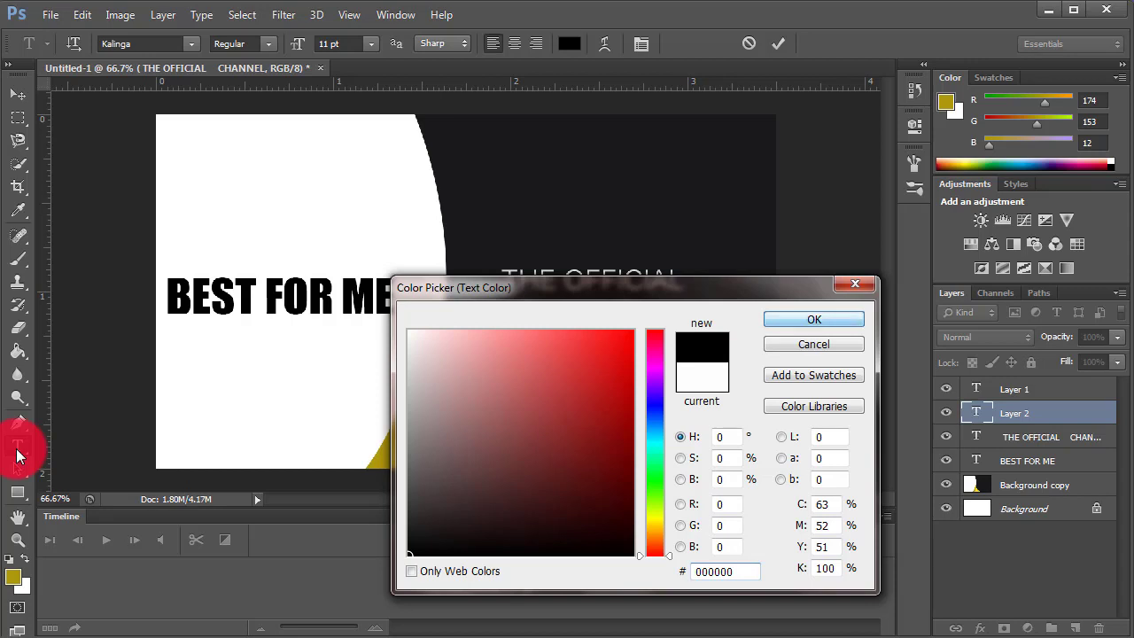
pyautogui.press('Return')
# Enter "BEST FOR IS" above an indented "BEST FOR YOU" line, and place the text directly below the "BEST FOR ME" title.
pyautogui.write('BES')
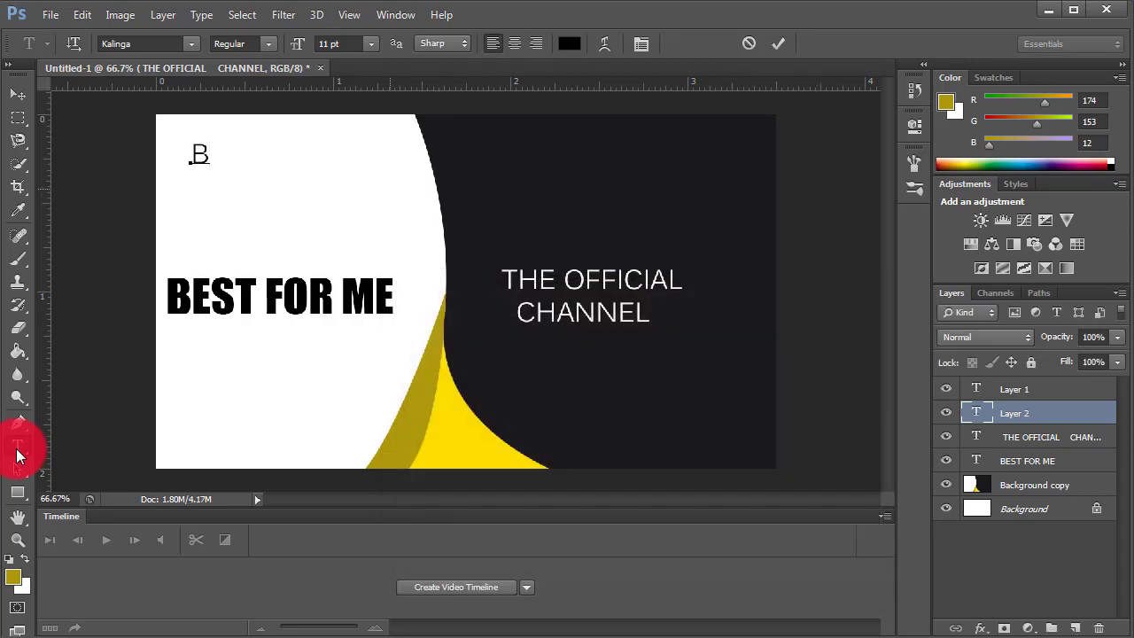
pyautogui.press('BackSpace')
pyautogui.press('BackSpace')
pyautogui.write('EST FOR')
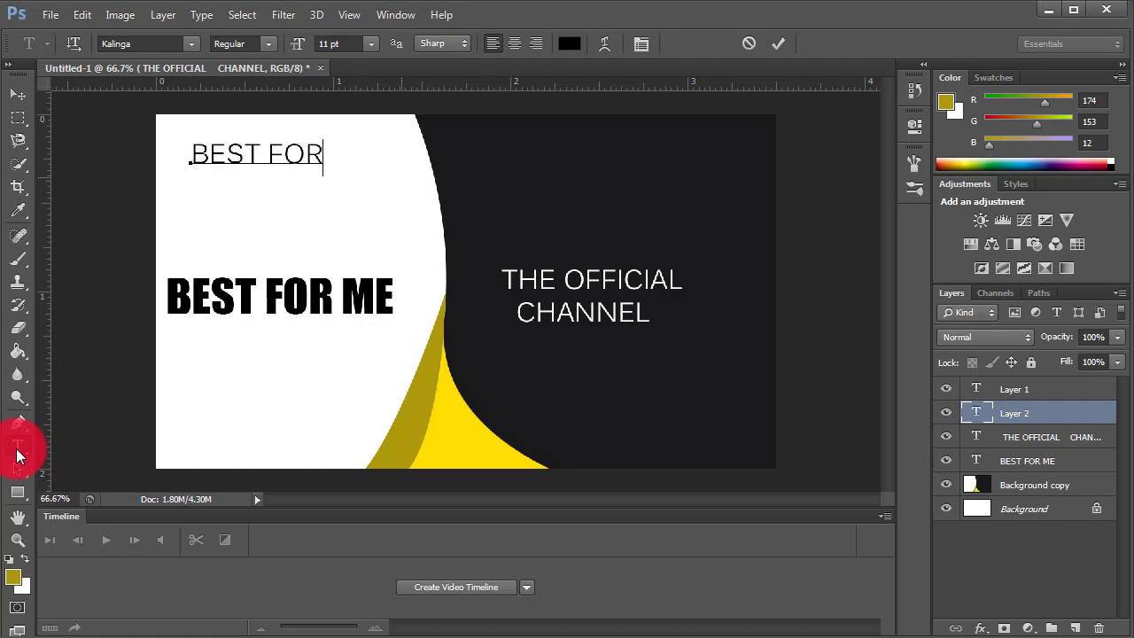
pyautogui.write(' IS')
pyautogui.press('Return')
pyautogui.write('BES')
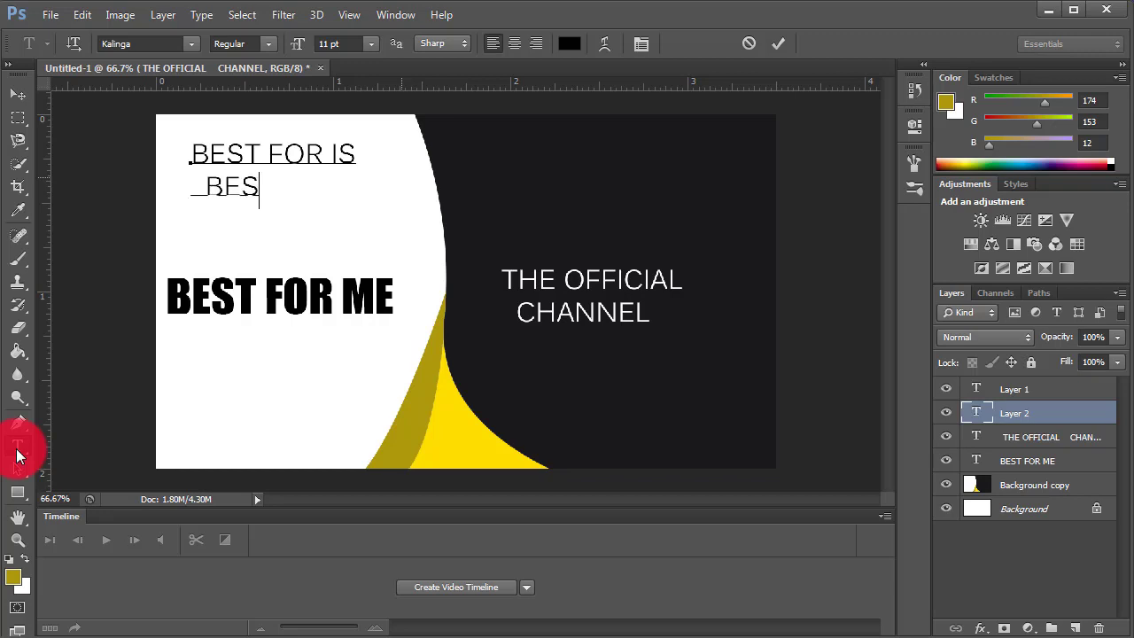
pyautogui.write('T FOR YOU')
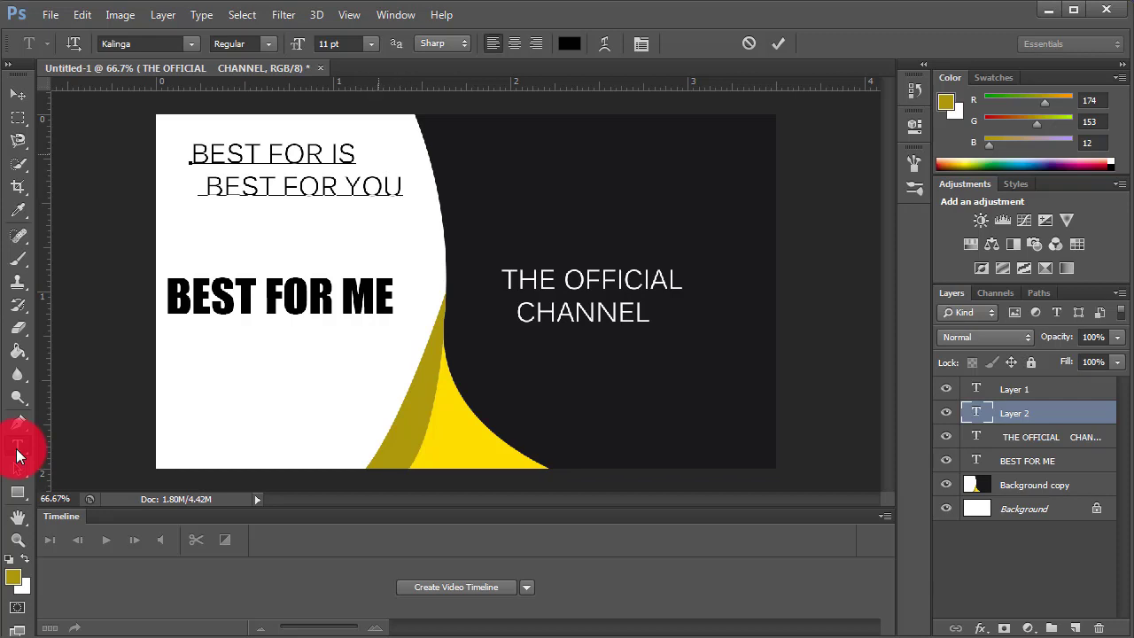
pyautogui.moveTo(339, 222)
pyautogui.mouseDown()
pyautogui.moveTo(321, 228)
pyautogui.moveTo(322, 379)
pyautogui.moveTo(332, 419)
pyautogui.moveTo(347, 414)
pyautogui.mouseUp()
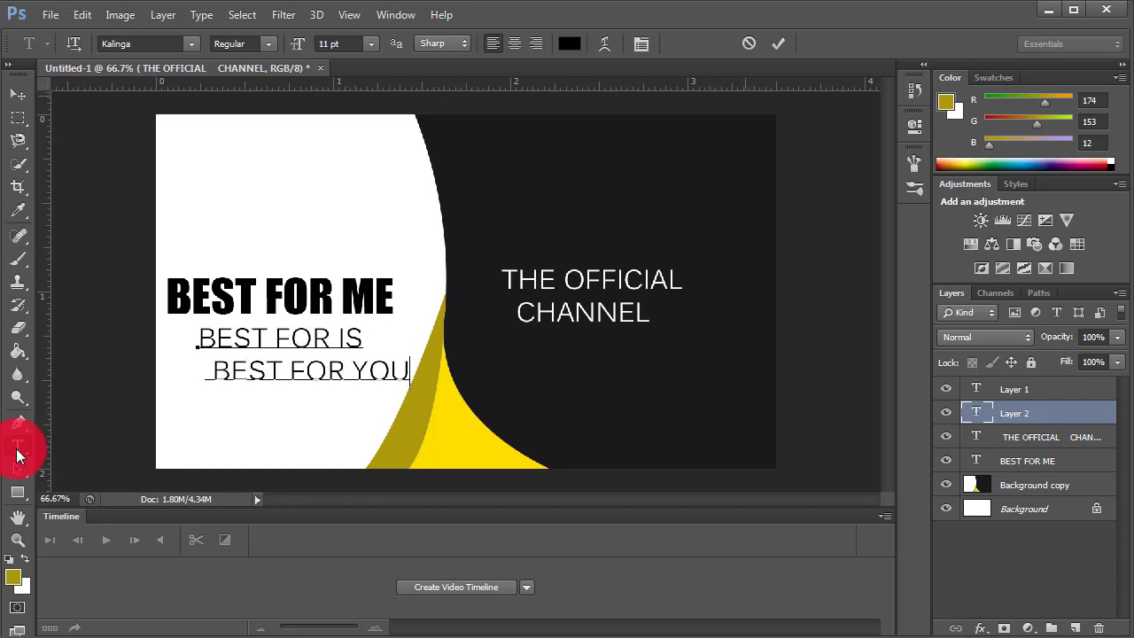
pyautogui.click(778, 42)
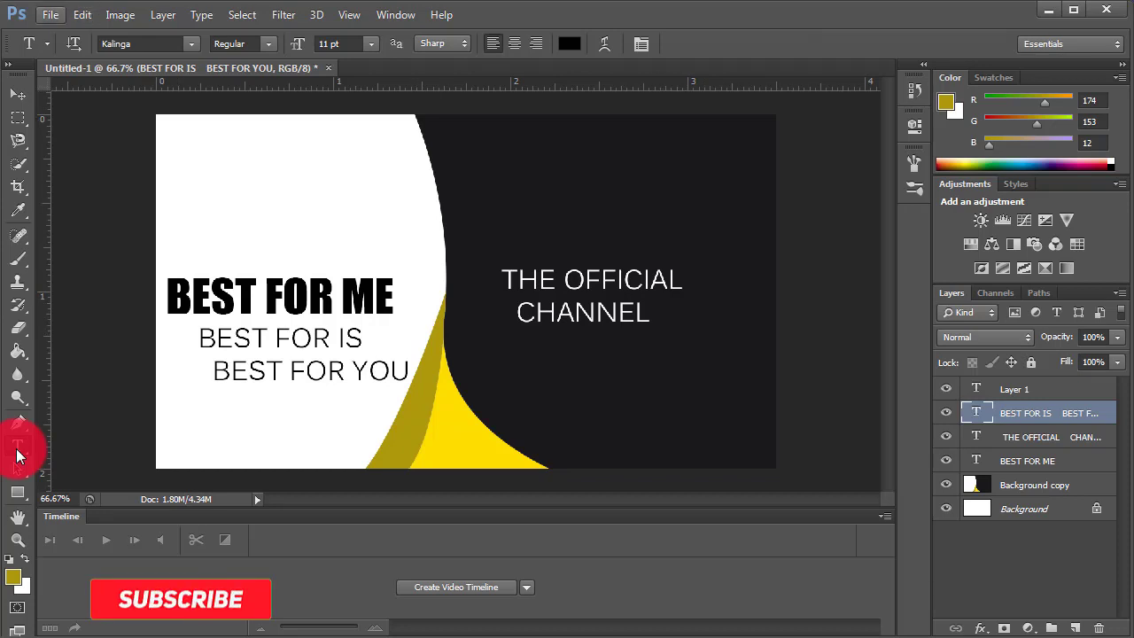
# Start saving the card under a new name on the Desktop, with JPEG as the file format.
pyautogui.click(50, 15)
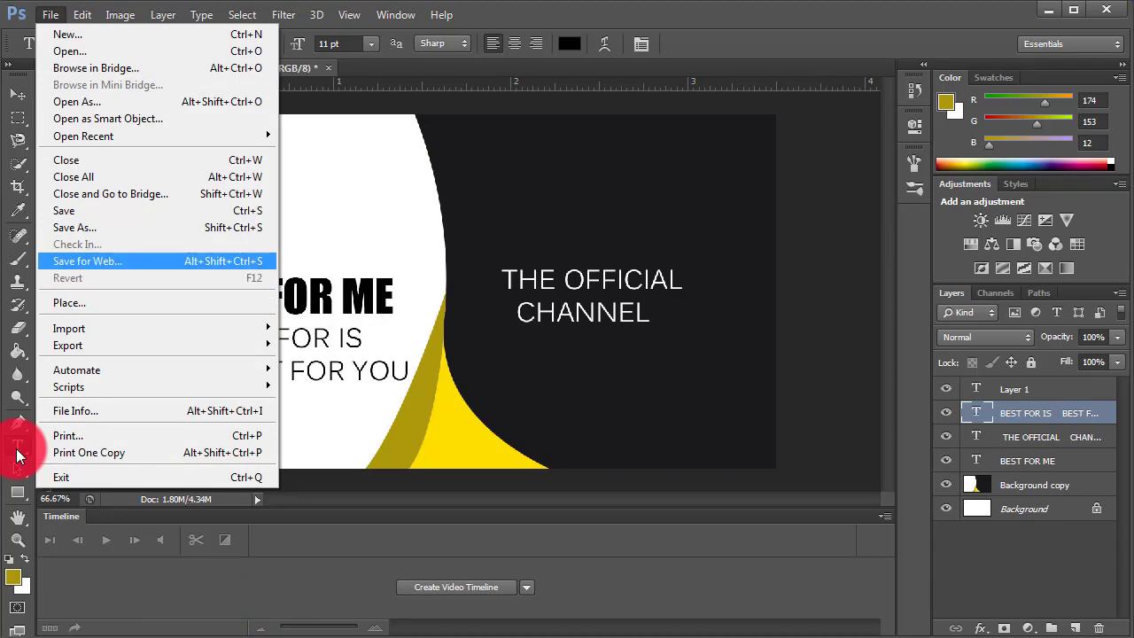
pyautogui.press('Up')
pyautogui.press('Return')
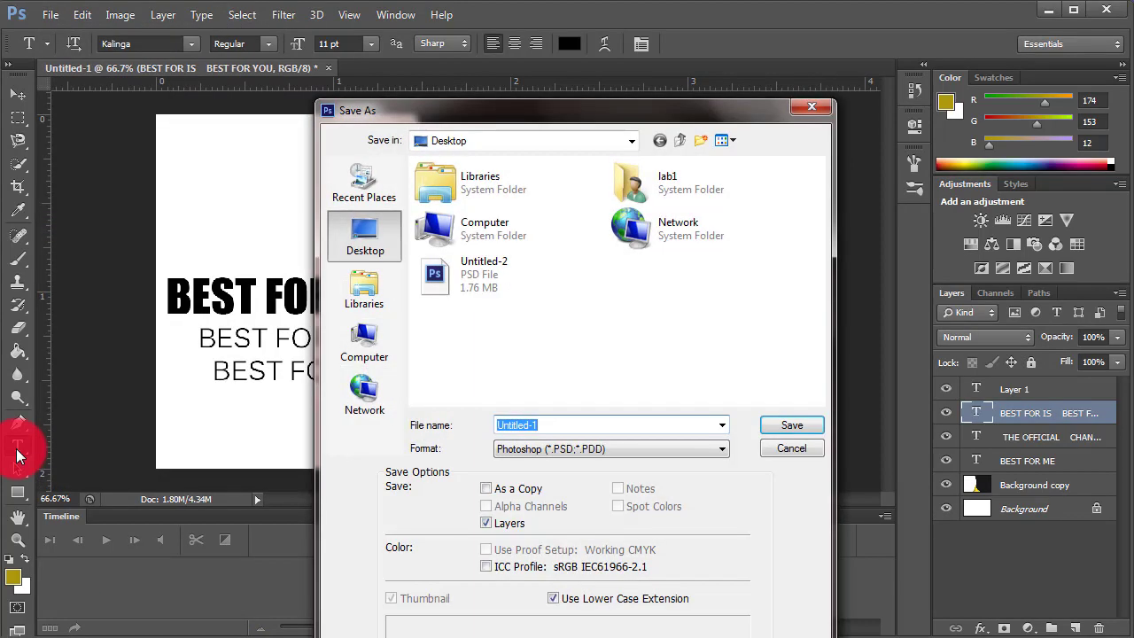
pyautogui.click(611, 450)
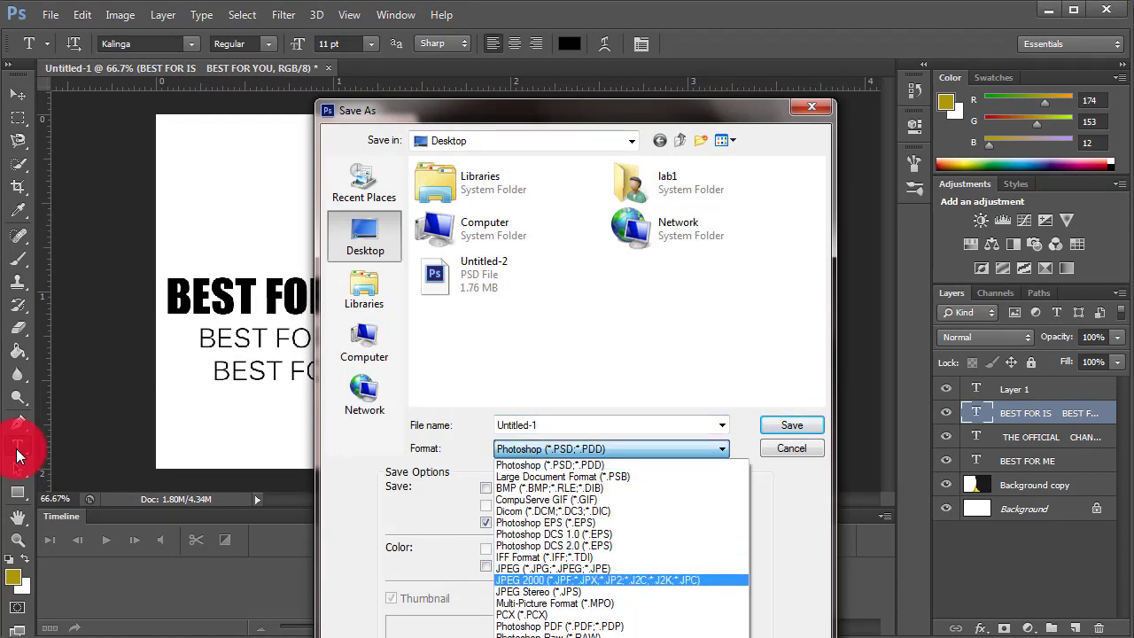
pyautogui.press('Up')
pyautogui.press('Return')
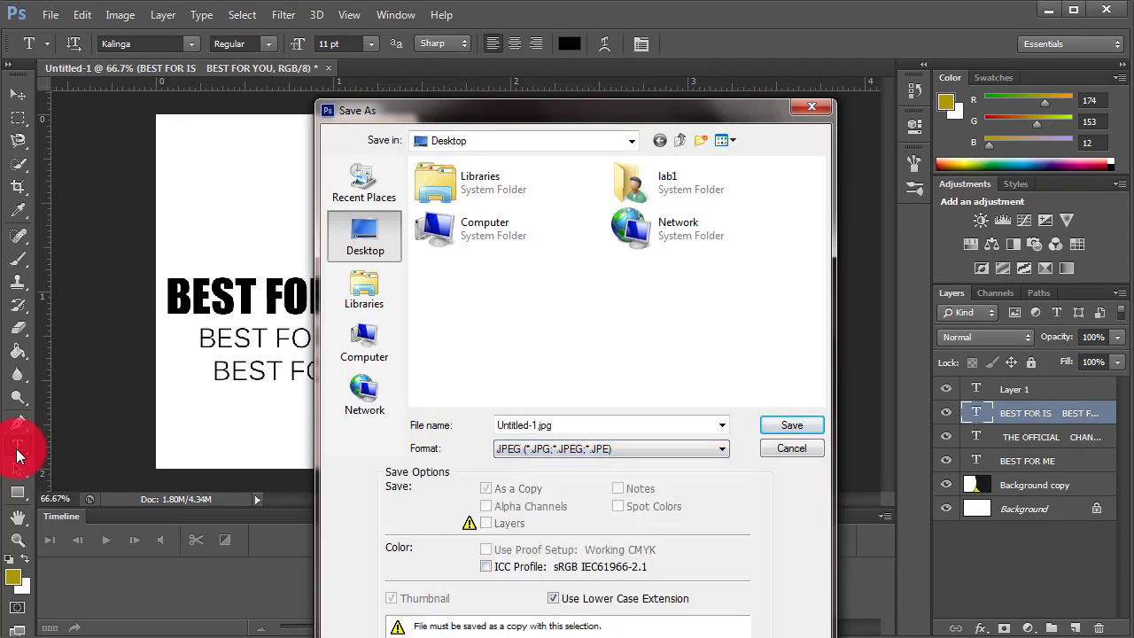
# Name the file "BUSINESS CARD", save it at JPEG quality 12, and show the desktop.
pyautogui.hotkey('shift', 'Tab')
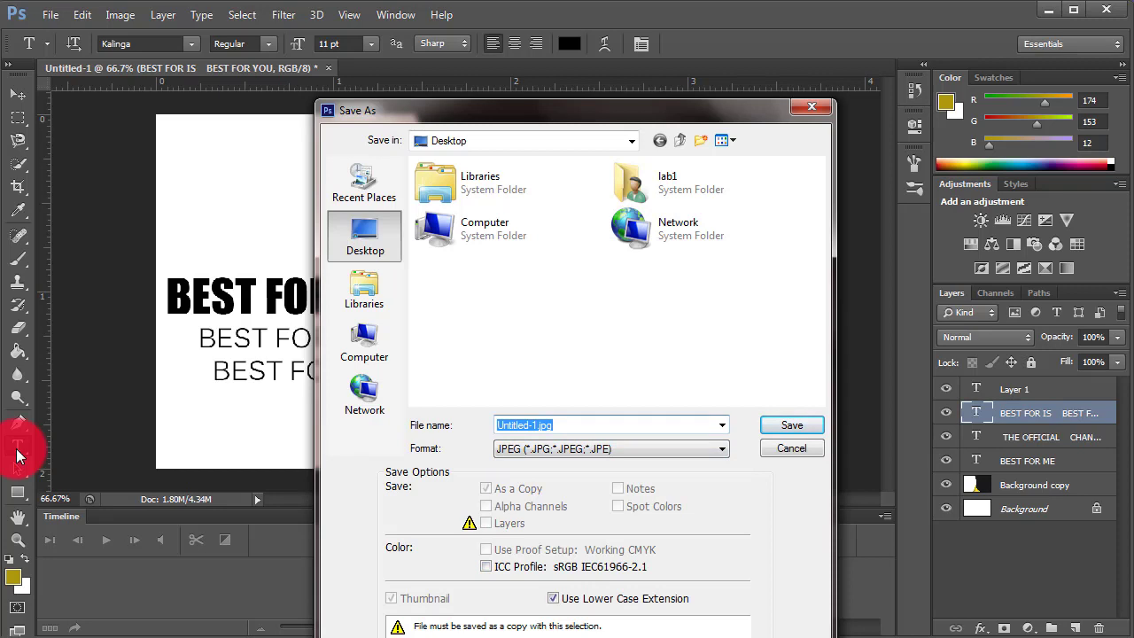
pyautogui.write('BUSINESS CARD')
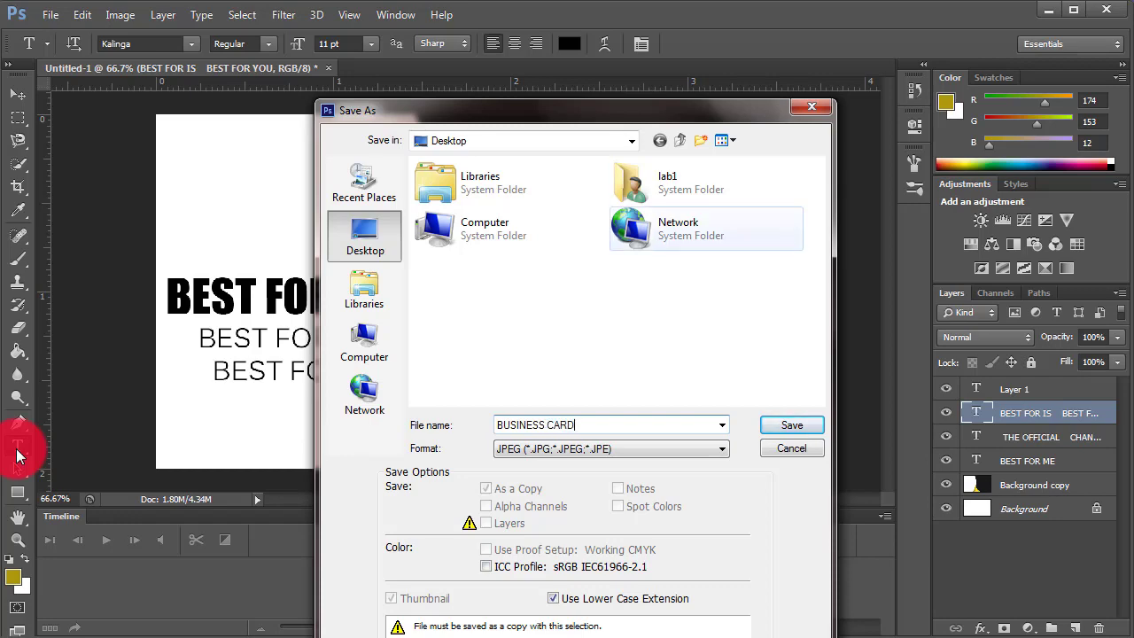
pyautogui.press('Return')
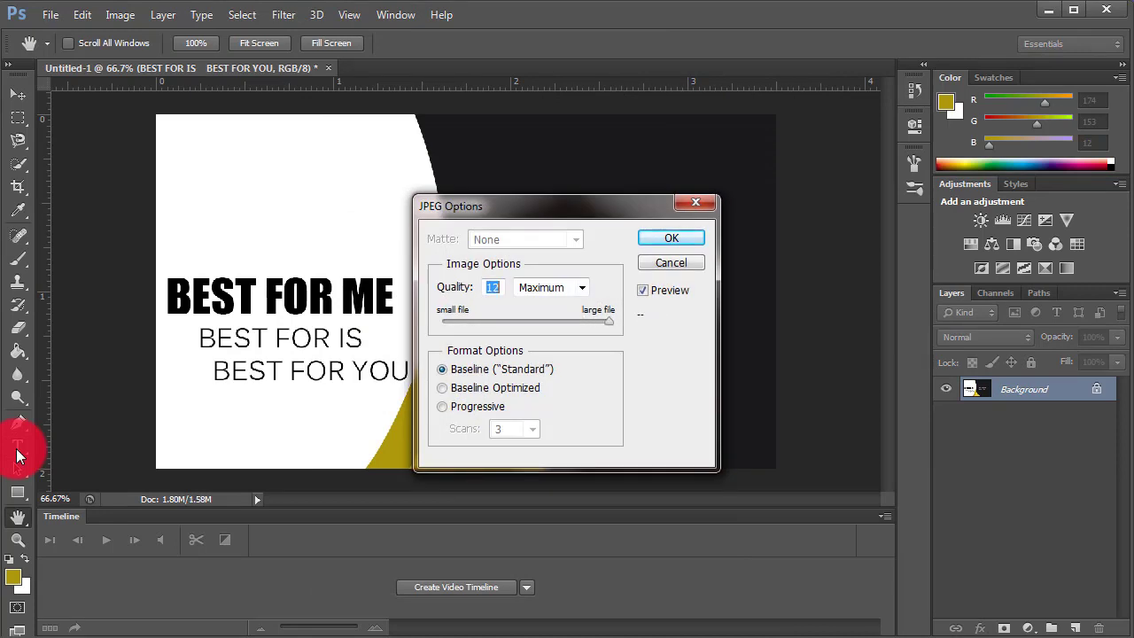
pyautogui.write('12')
pyautogui.press('Return')
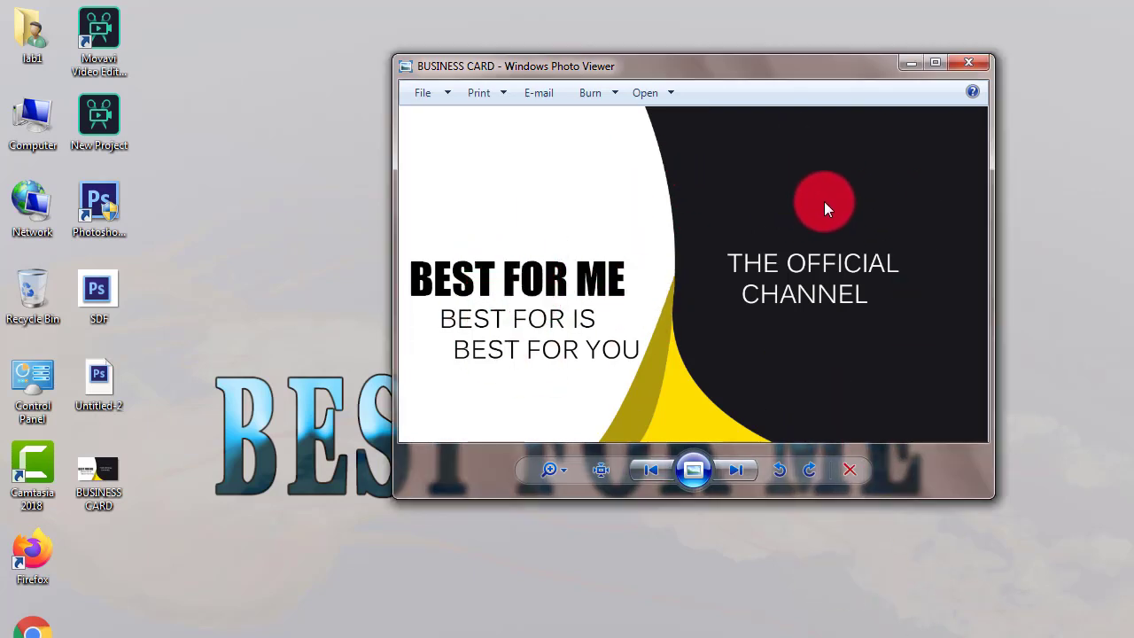
pyautogui.press('super+d')
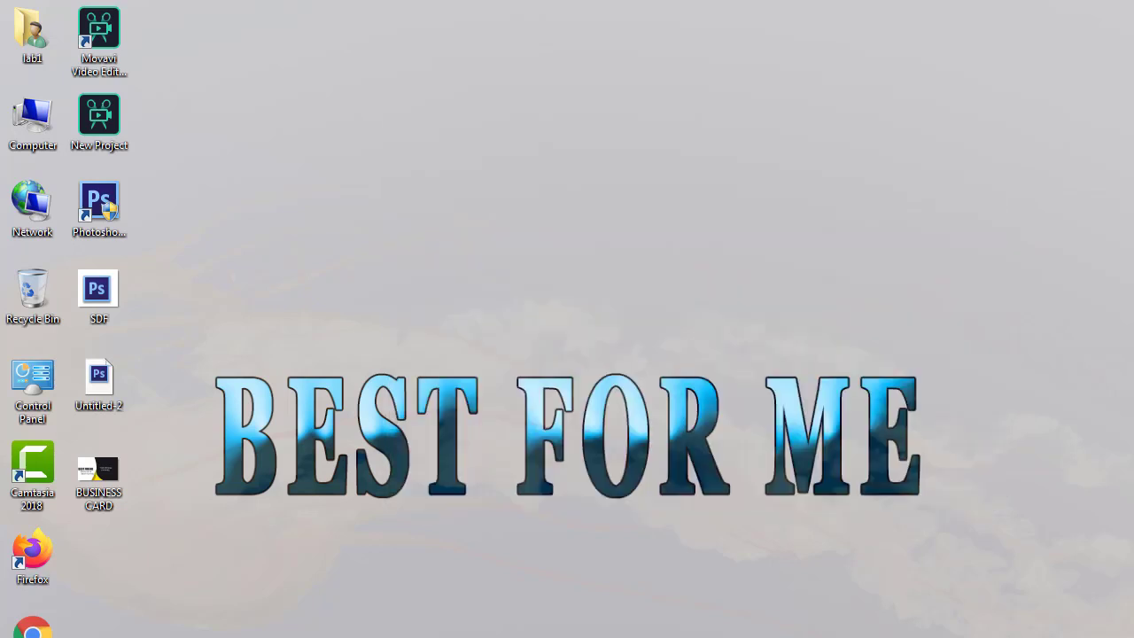